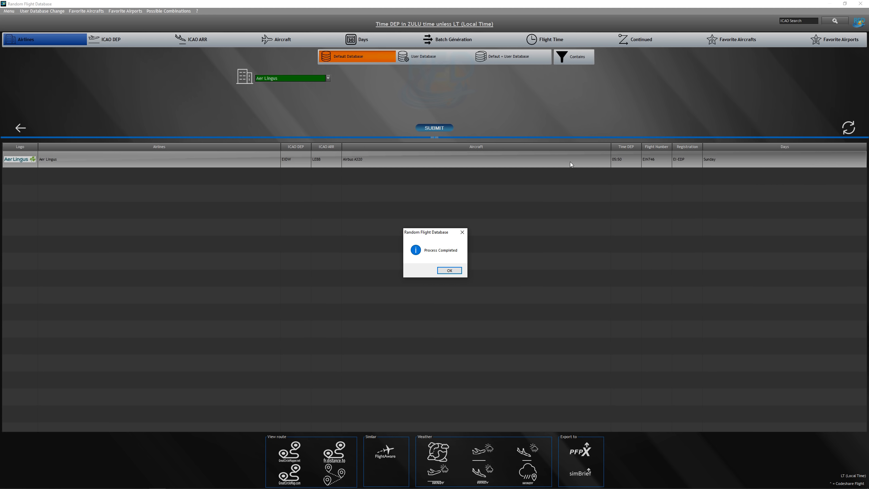
- Add a departure airport filter to the airline search and set the airline to Kuwait Airways
left_click(450, 270)
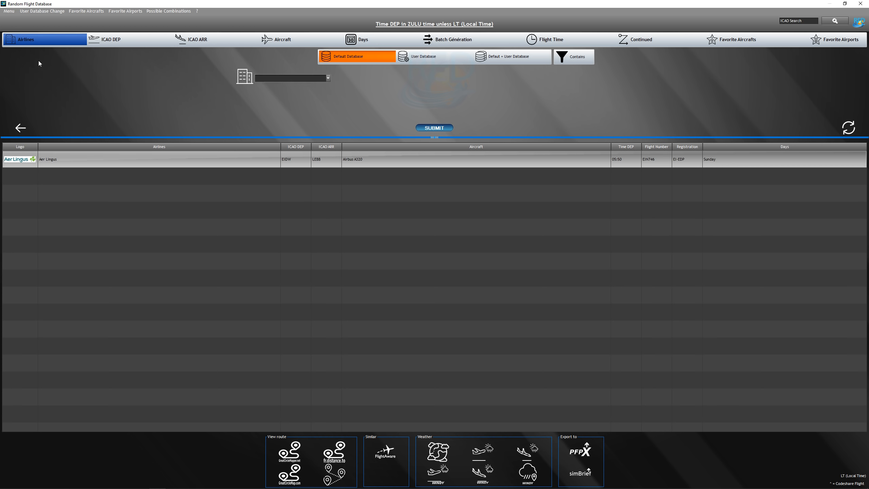
left_click(110, 42)
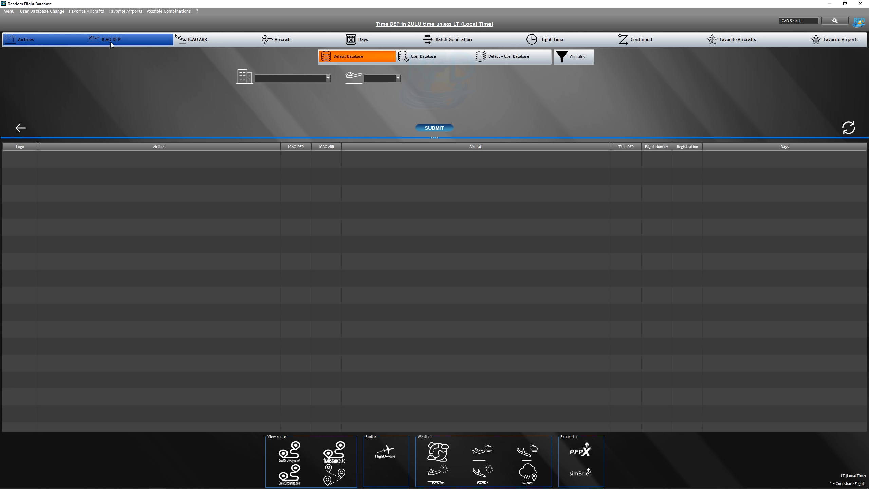
left_click(308, 78)
type("Kuwa")
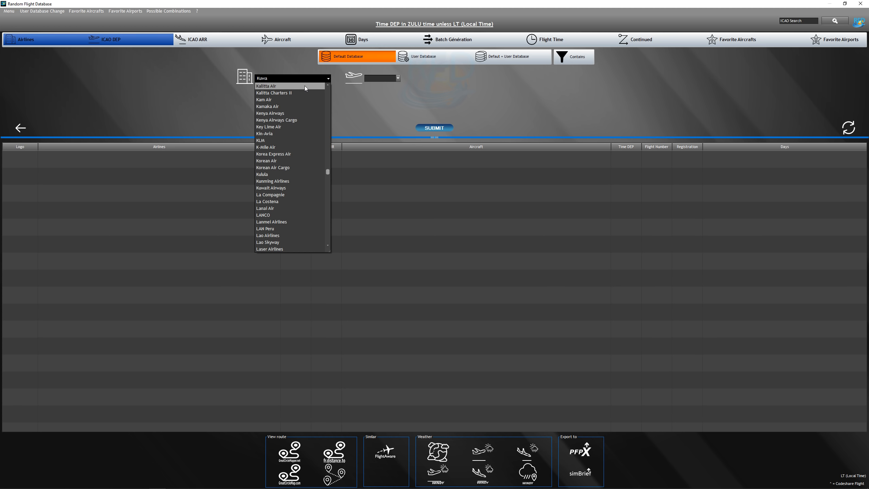
type("it Airways")
key("Tab")
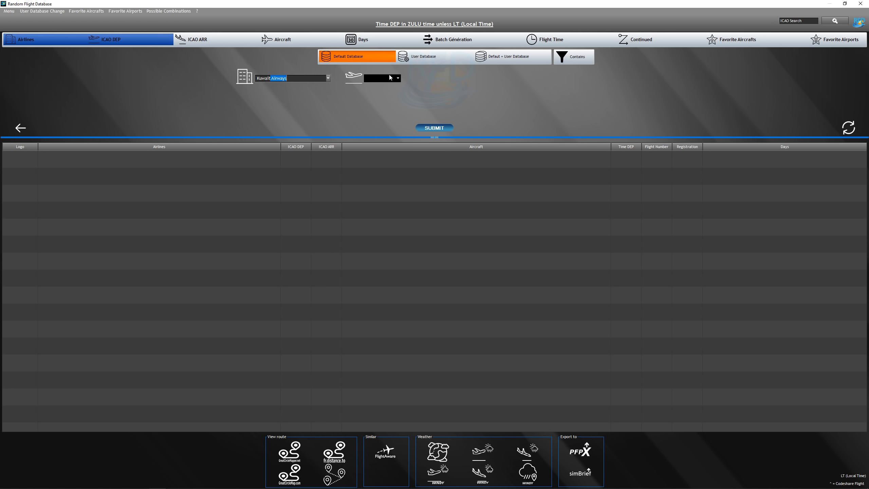
- Set the departure airport to OMDB and generate a random Kuwait Airways flight from the default database
left_click(397, 78)
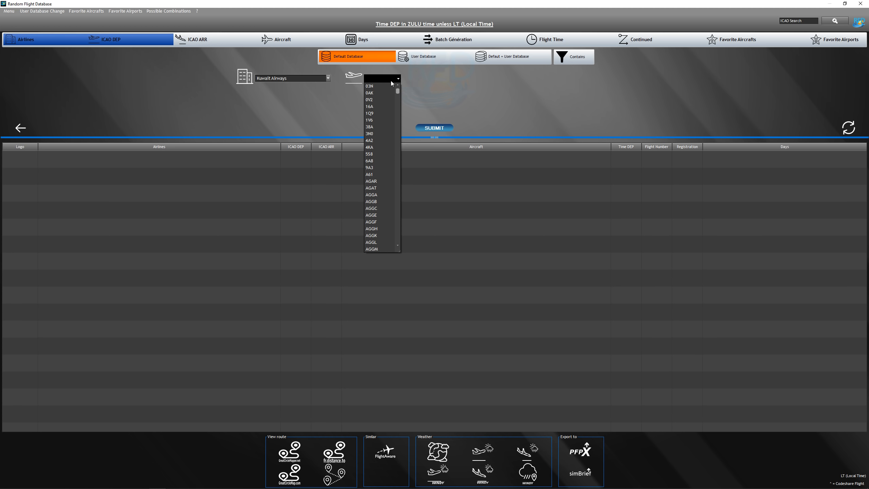
type("OMDB")
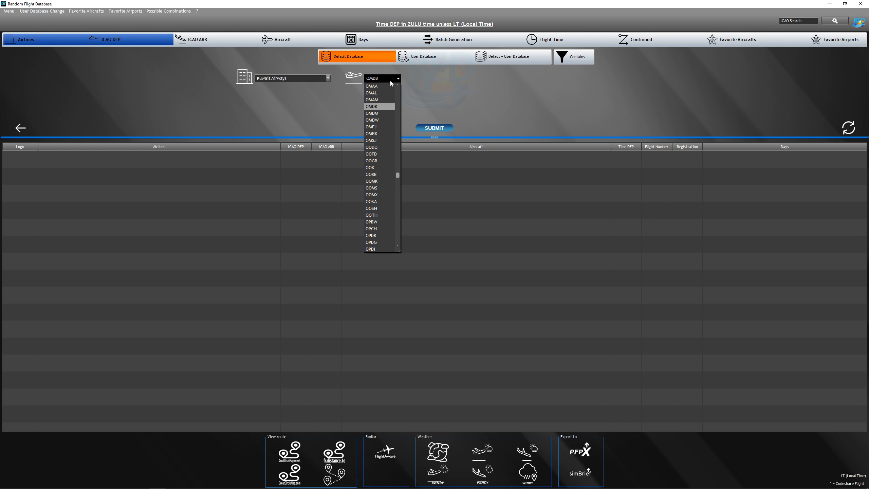
key("Return")
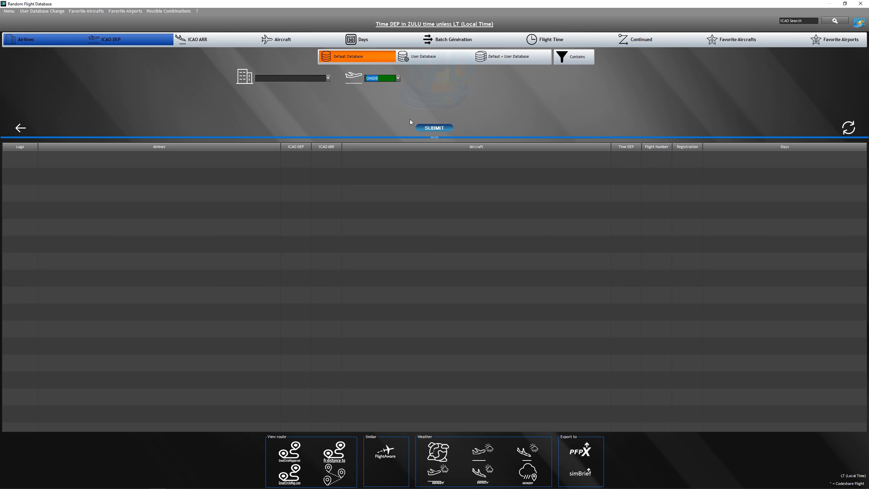
left_click(429, 126)
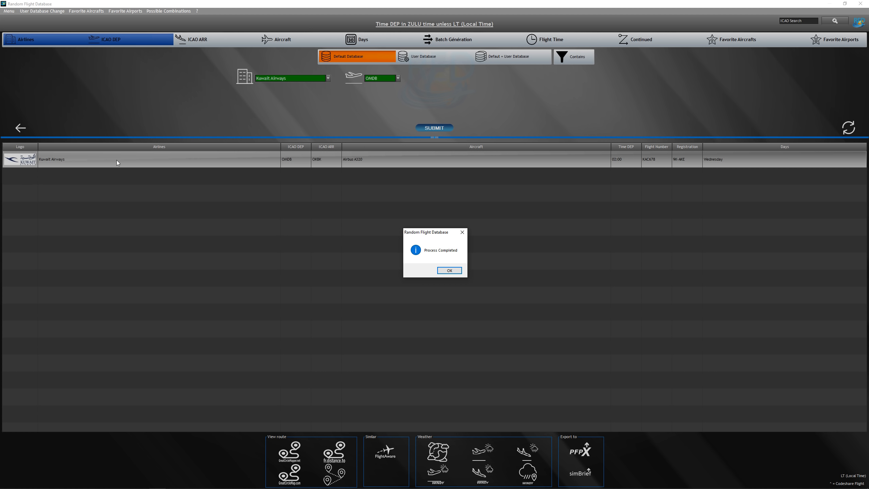
left_click(446, 271)
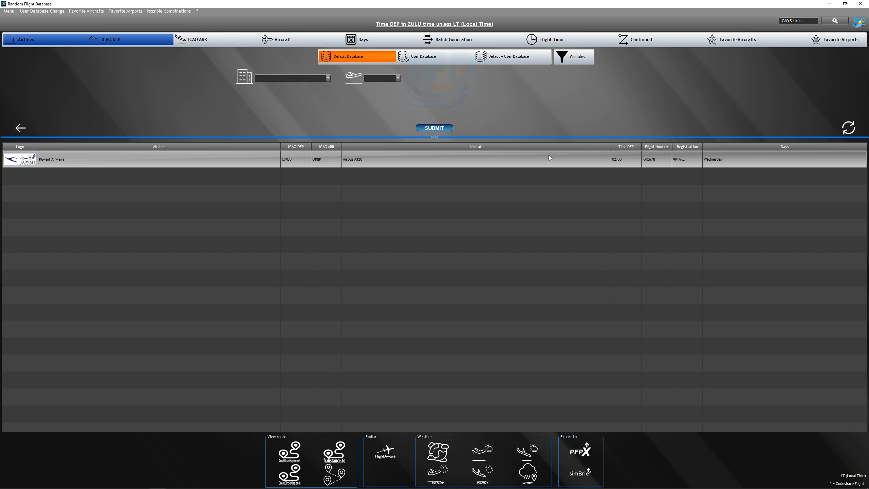
- Replace the airline and departure filters with an aircraft filter and generate a random Airbus A220 flight
left_click(131, 41)
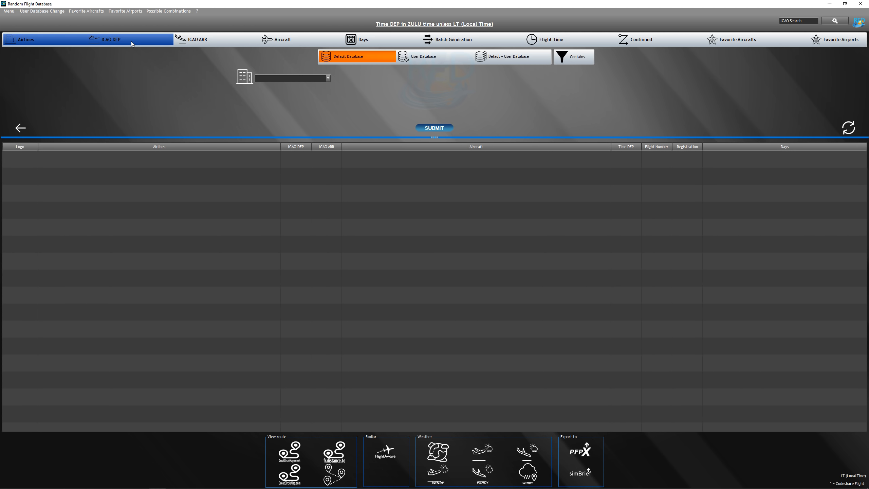
left_click(35, 36)
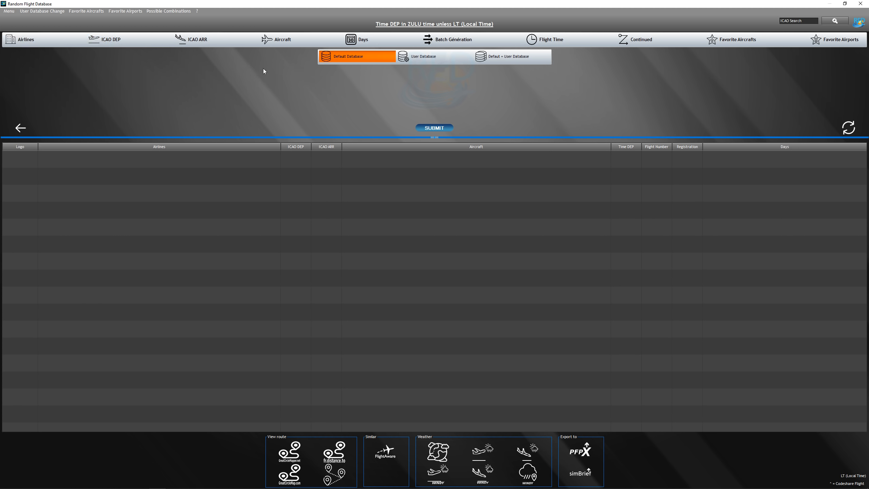
left_click(295, 40)
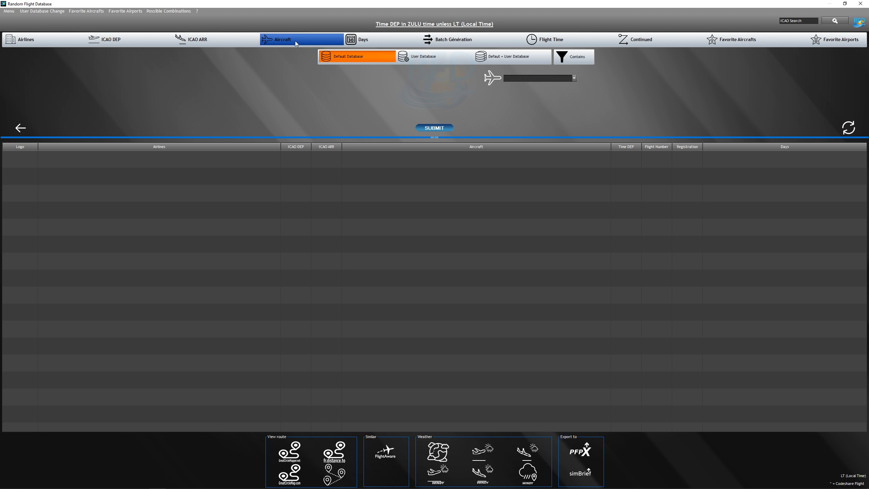
left_click(574, 79)
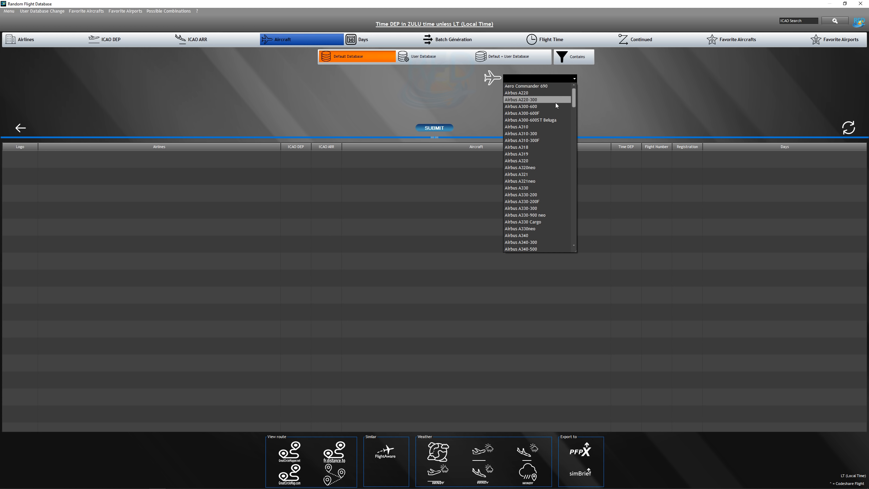
left_click(556, 95)
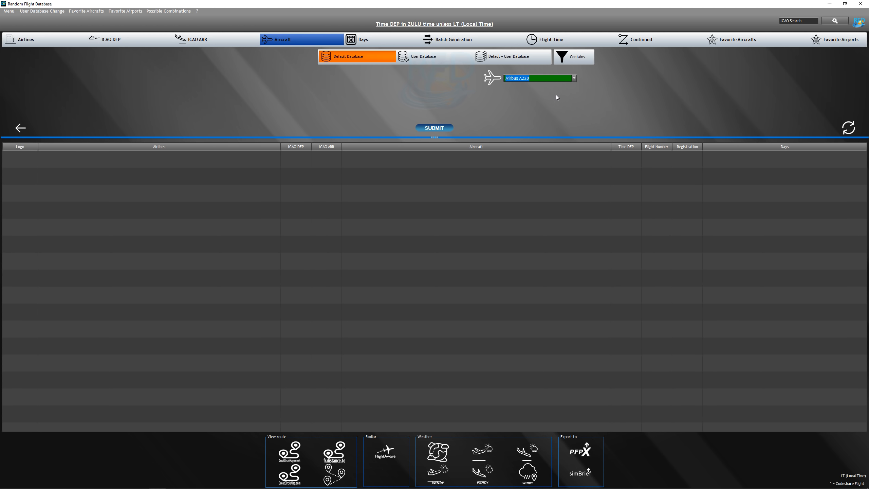
left_click(434, 130)
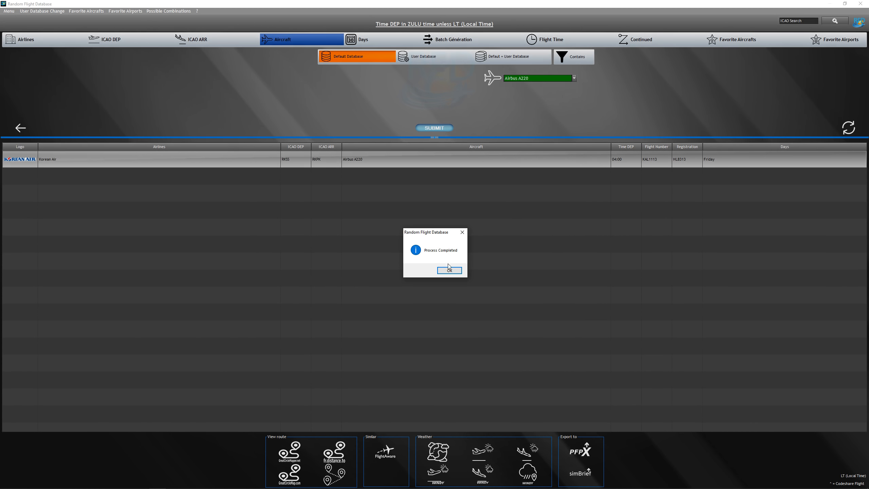
left_click(449, 273)
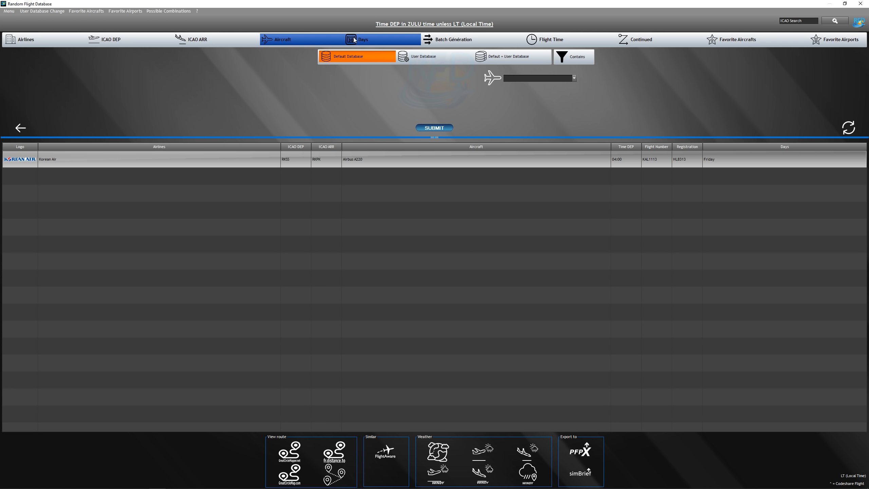
- Enable batch generation with a count of 5 and generate random Airbus A310 flights
left_click(477, 41)
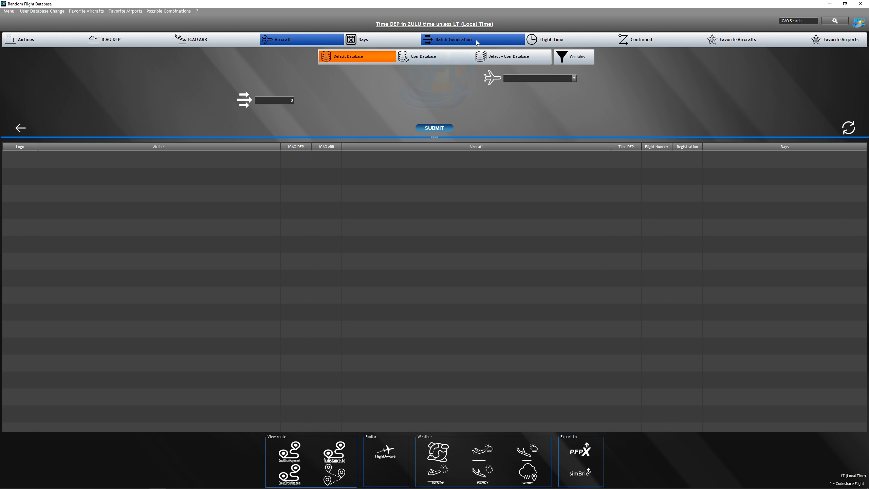
left_click(284, 101)
type("5")
left_click(574, 78)
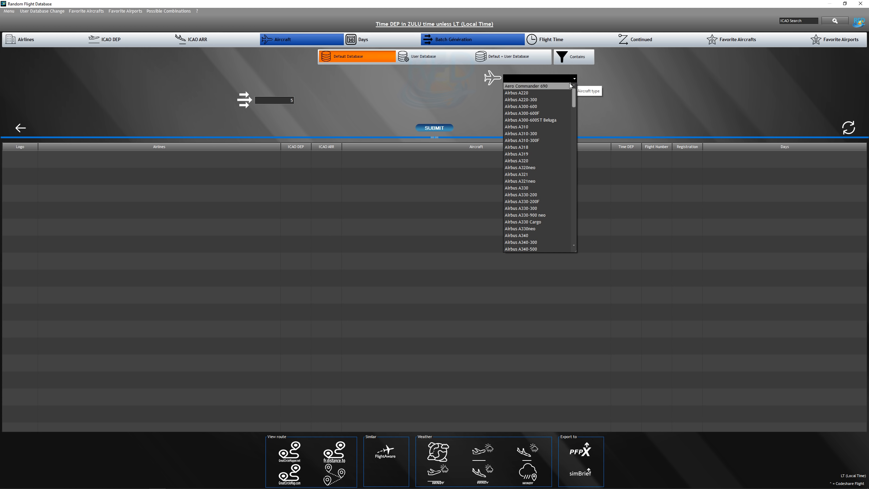
left_click(542, 127)
left_click(435, 128)
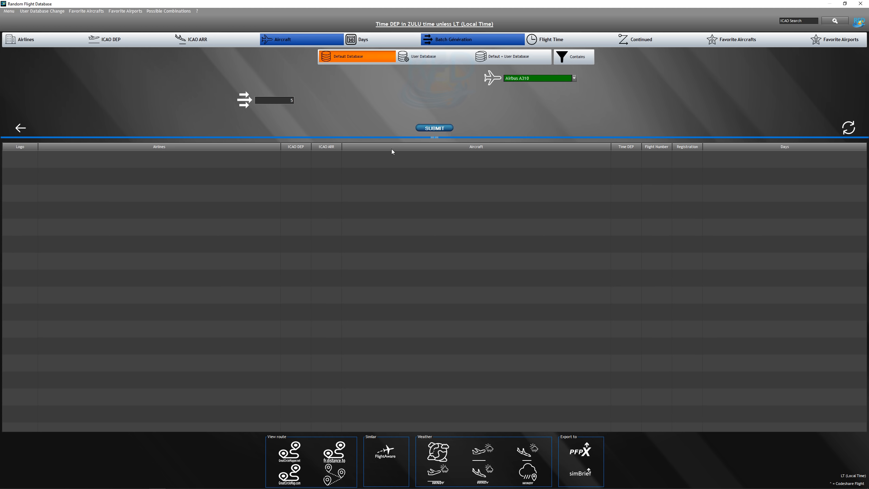
left_click(450, 271)
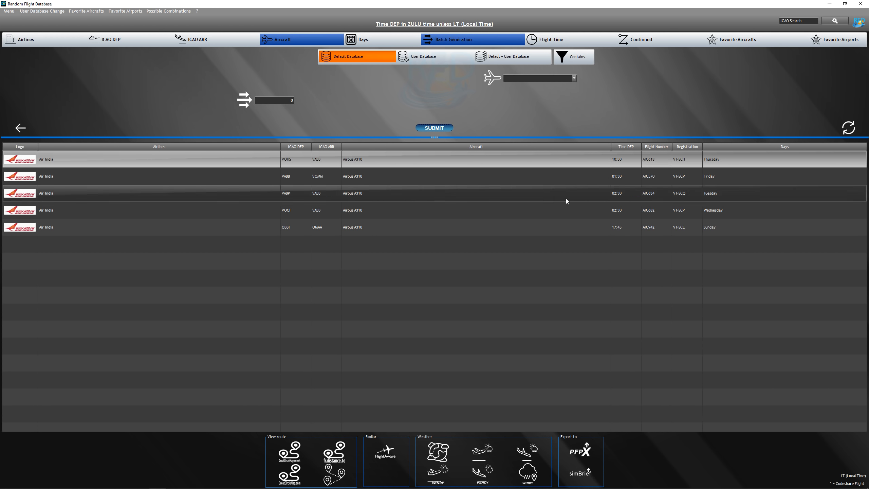
- Reset the search filters and generate a random flight for the airline British Airways
left_click(849, 126)
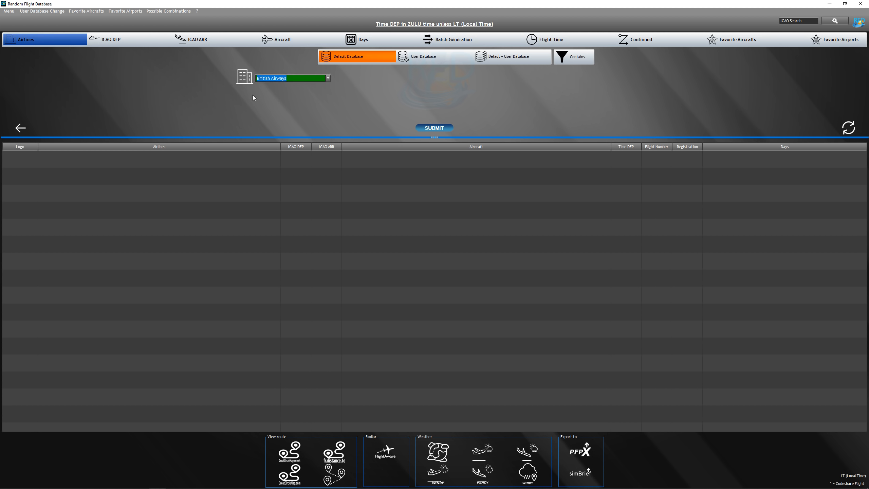
left_click(440, 128)
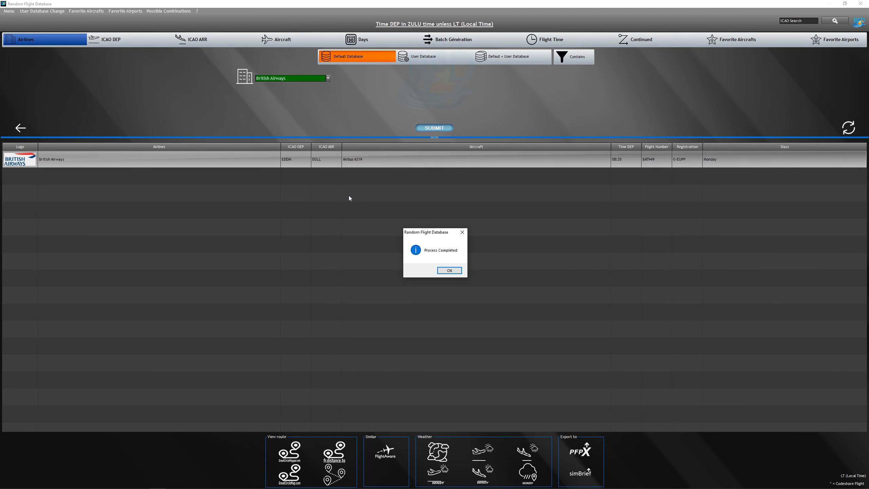
left_click(448, 270)
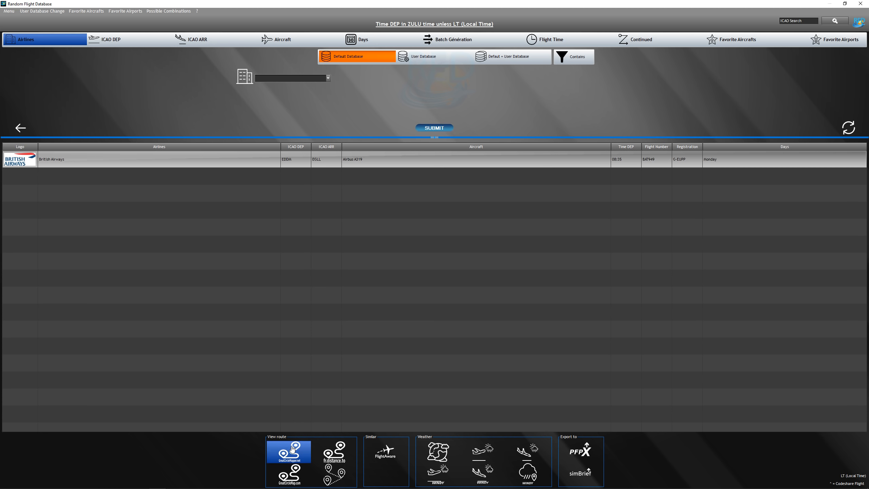
- Shrink the flight database window and examine the British Airways flight's route in Great Circle Mapper
left_click(846, 4)
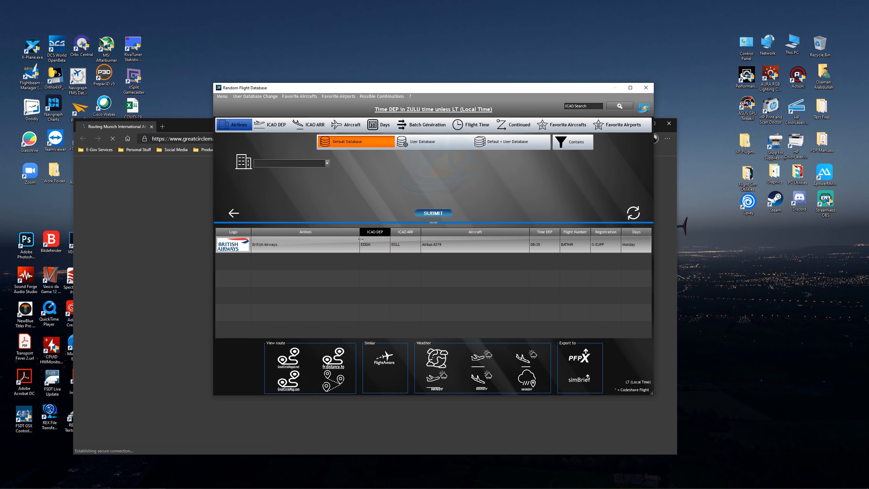
left_click(193, 124)
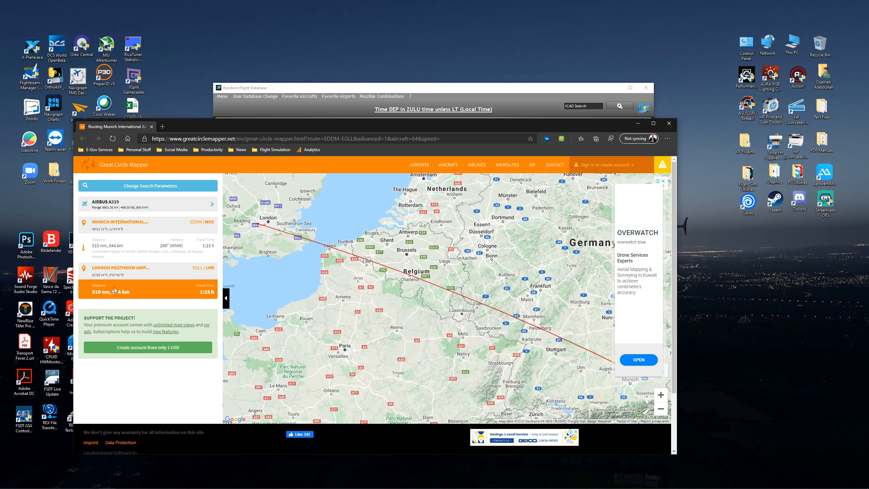
left_click(669, 124)
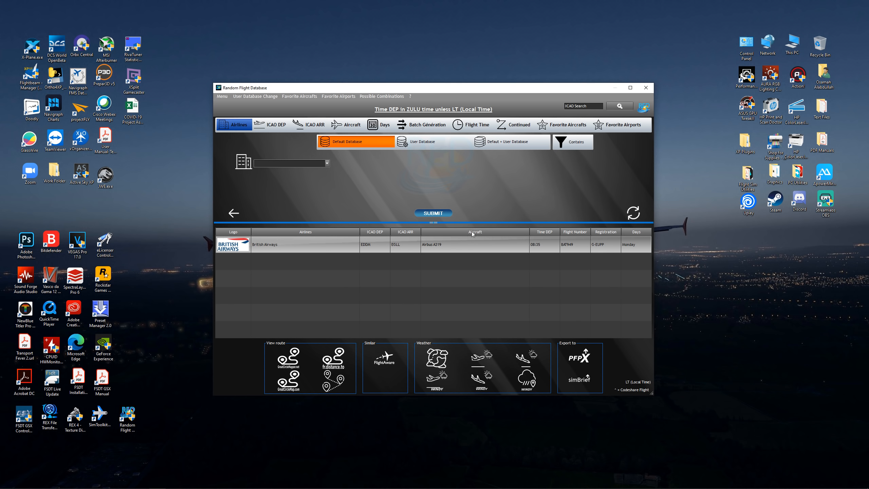
- View the flight's route and distance on fr.distance.to, moving the database window aside to see the map
left_click(334, 357)
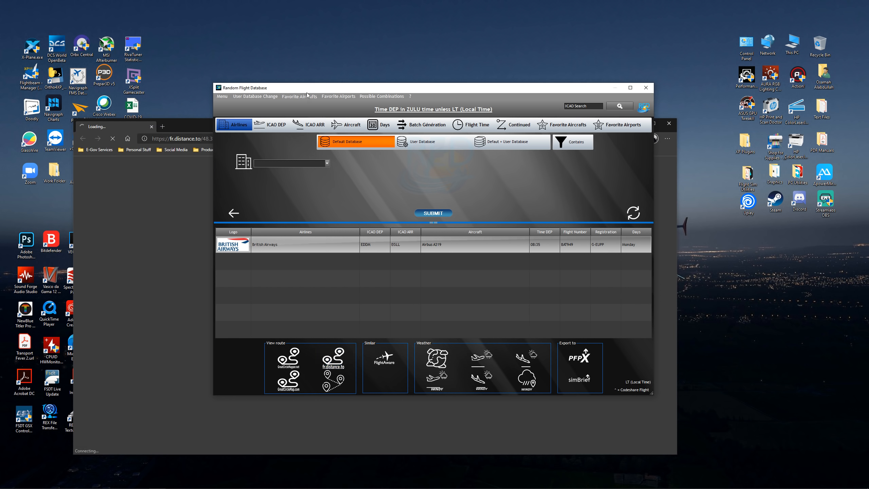
left_click_drag(306, 93, 491, 152)
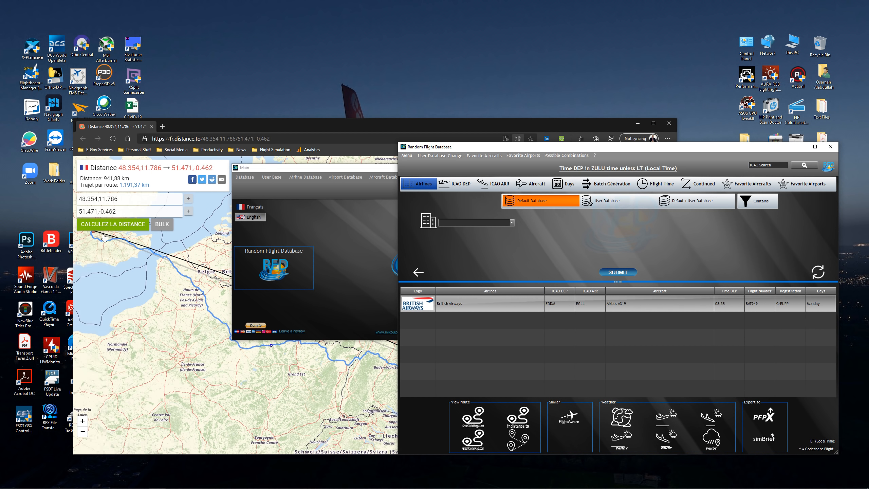
left_click(104, 229)
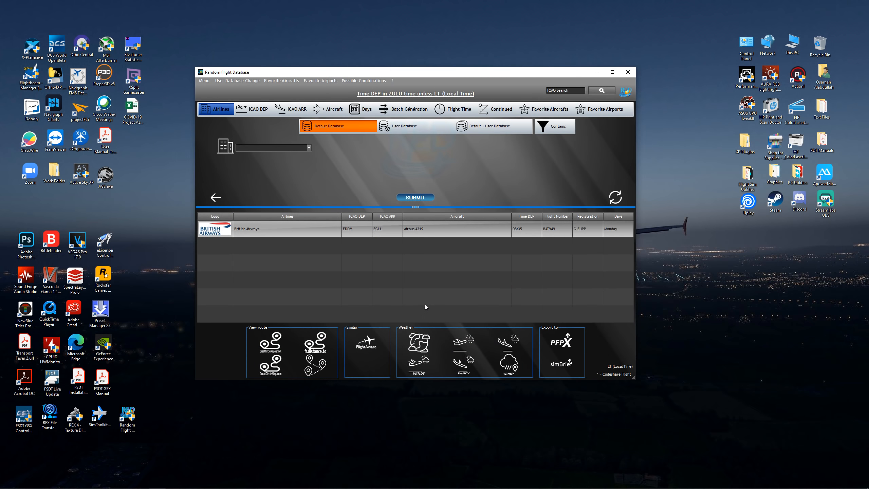
- Check the METAR and TAF reports for the flight's departure and arrival airports on Aviation Weather Center
left_click(457, 351)
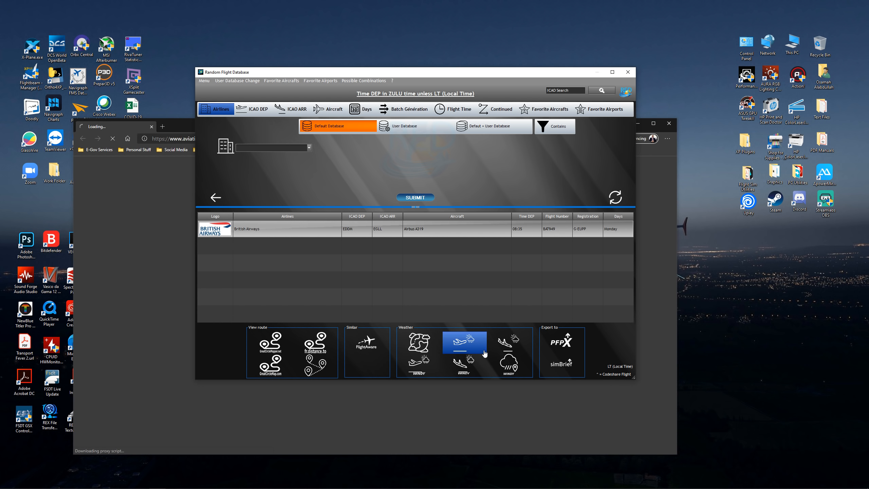
left_click(184, 126)
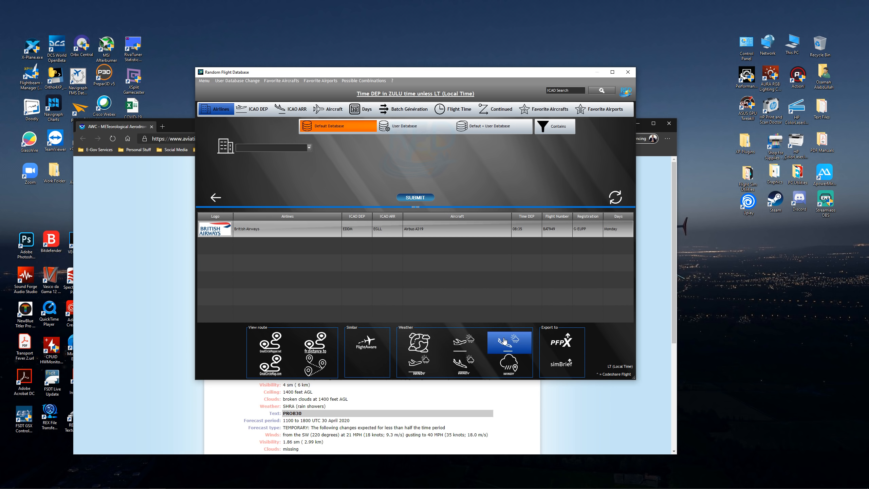
left_click(190, 125)
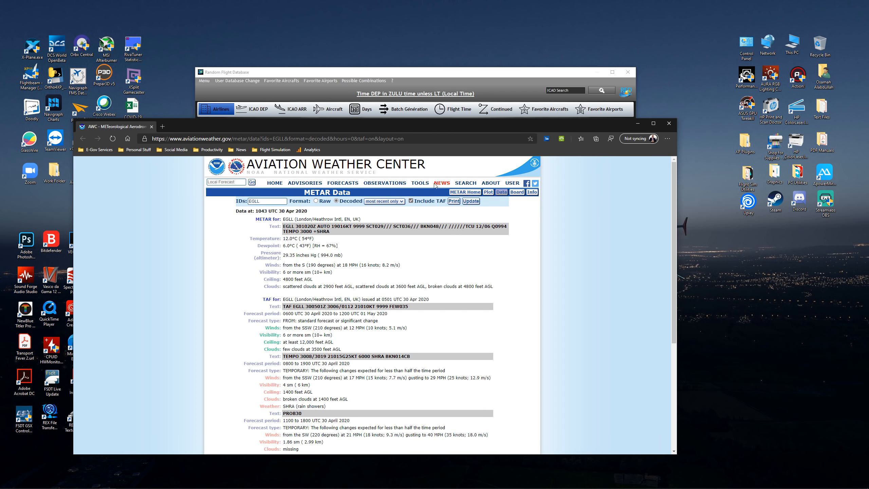
left_click(669, 123)
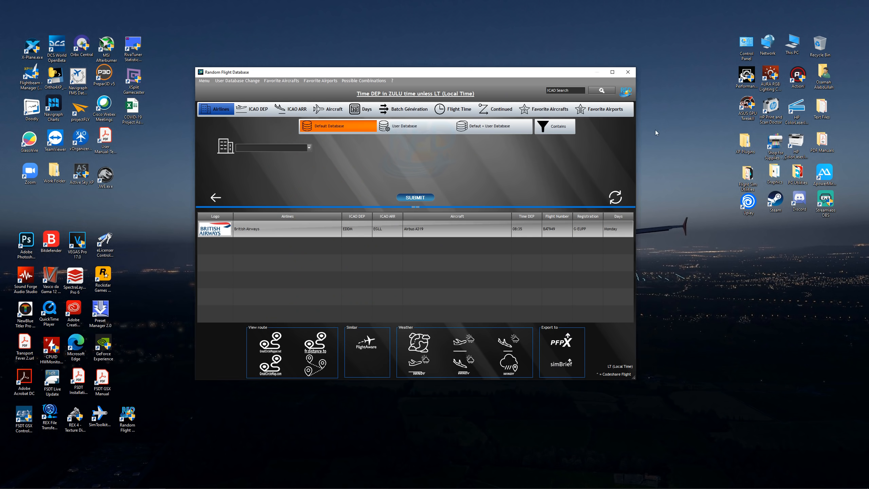
- View the departure airport's weather for EDDM on Windy
left_click(424, 365)
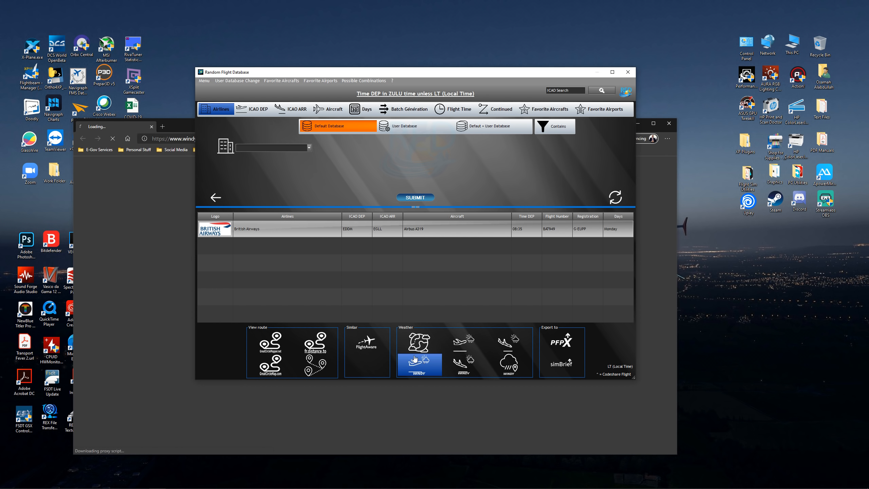
left_click(176, 125)
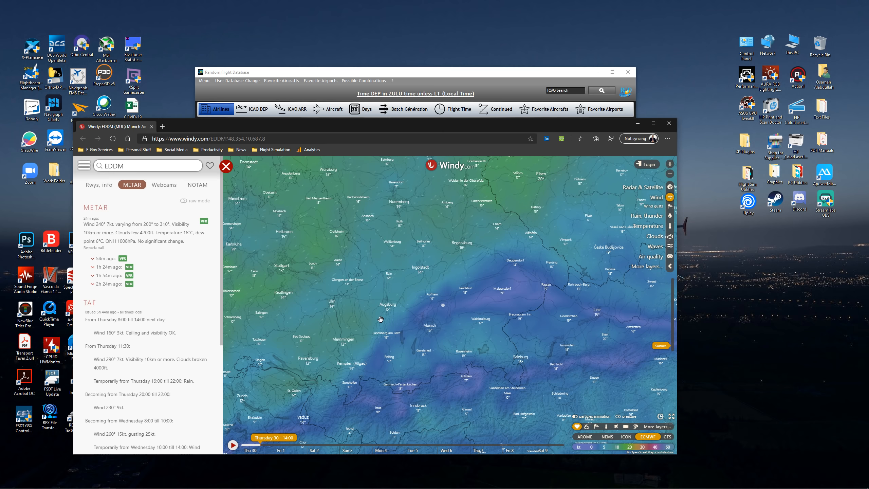
- Check the departure airport's runway information, and the arrival airport EGLL's METAR, TAF and runway information on Windy
left_click(100, 185)
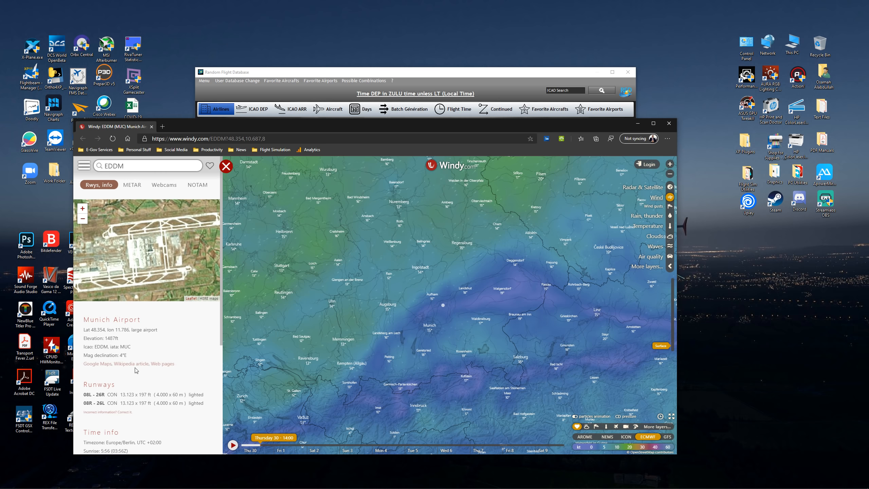
left_click(669, 123)
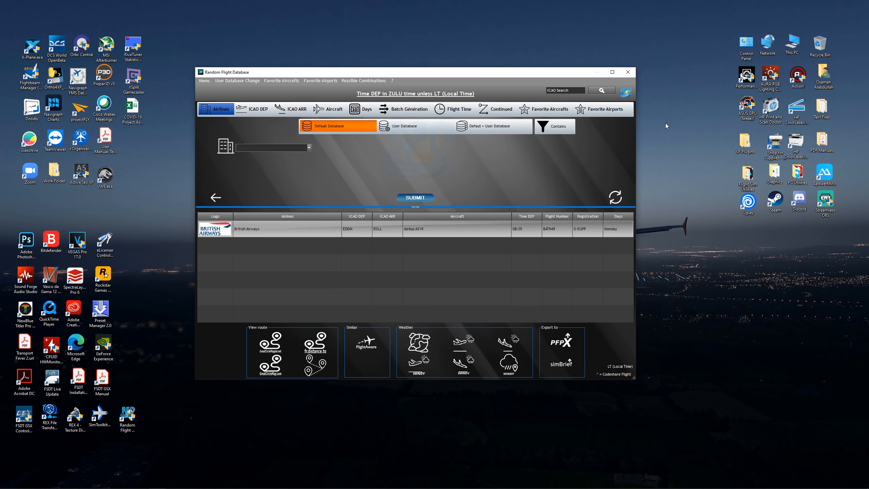
left_click(468, 370)
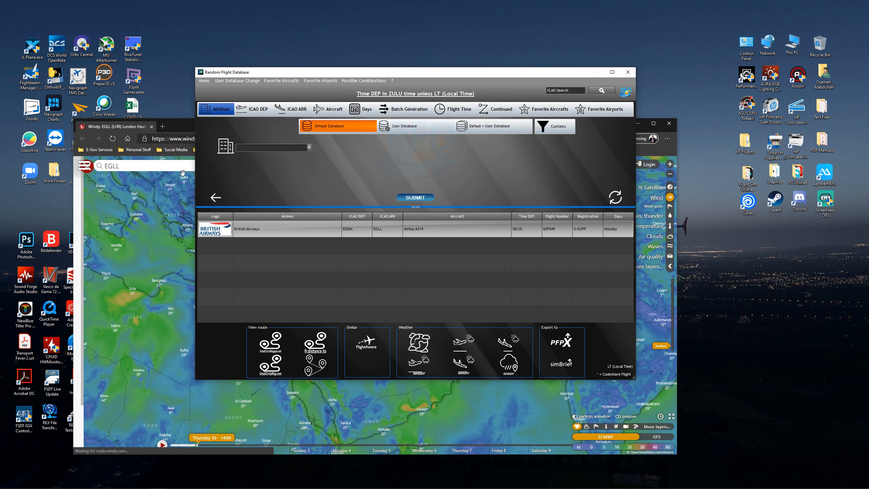
left_click(181, 124)
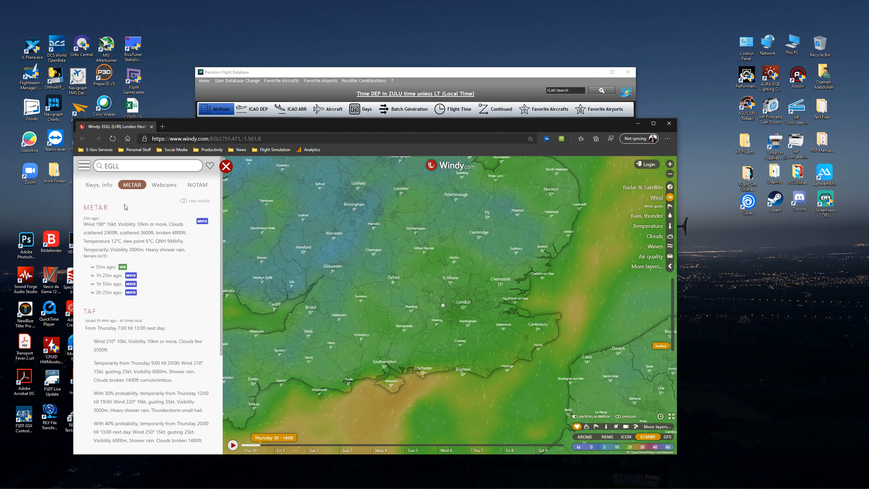
left_click(104, 188)
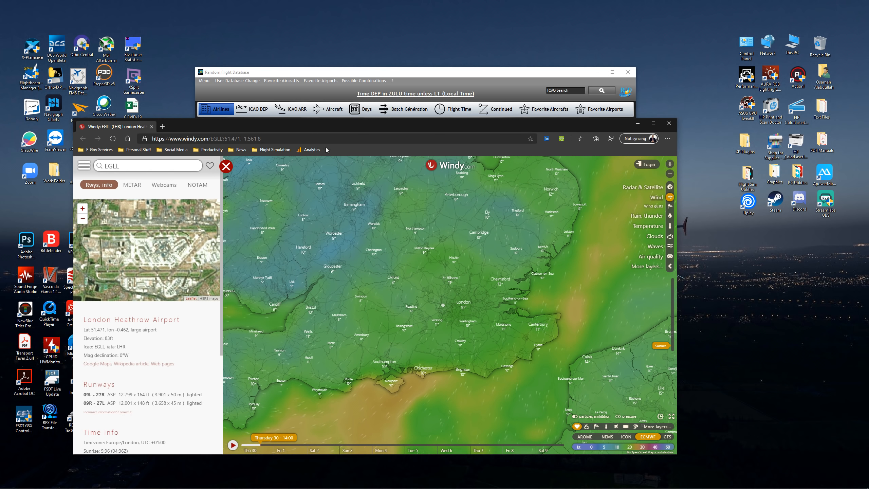
left_click(669, 123)
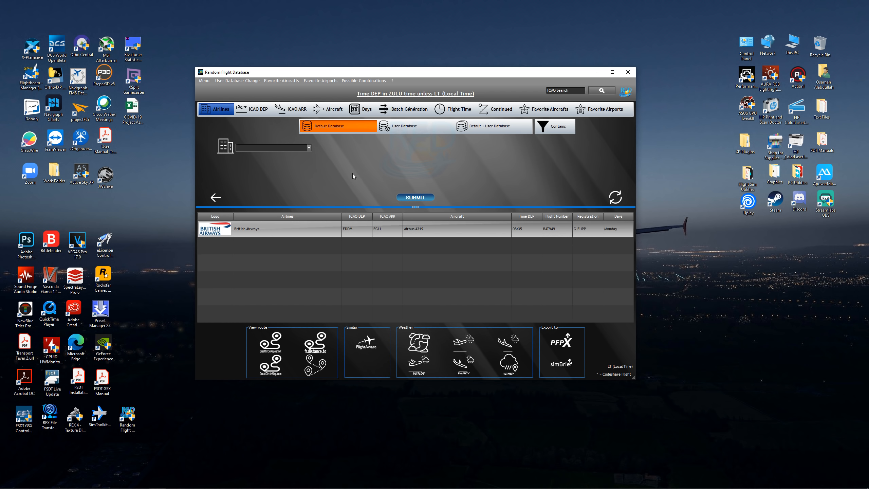
left_click(561, 364)
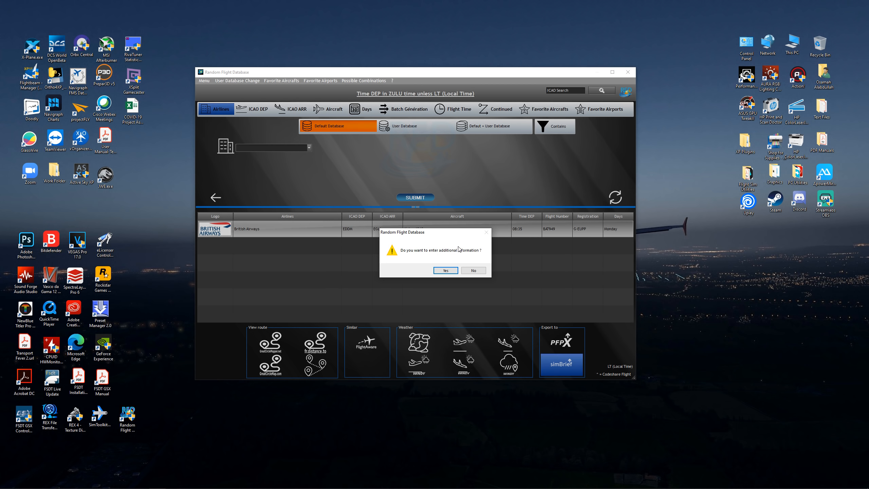
left_click(445, 271)
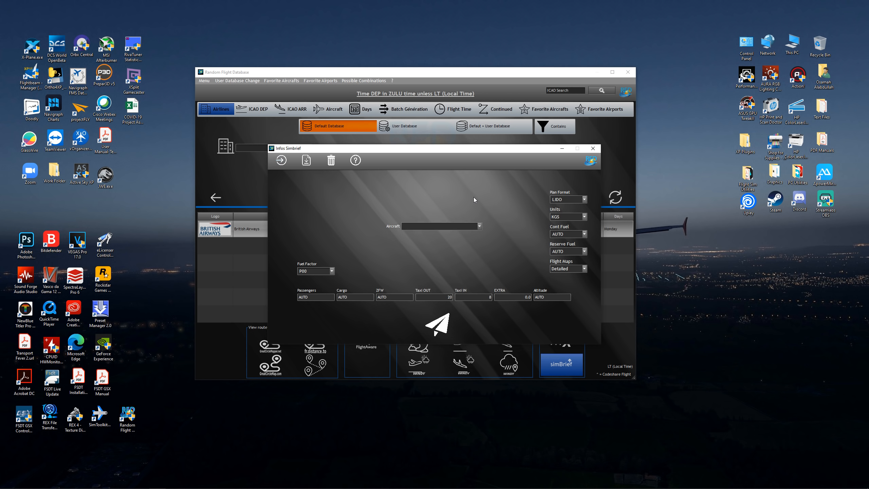
left_click(571, 216)
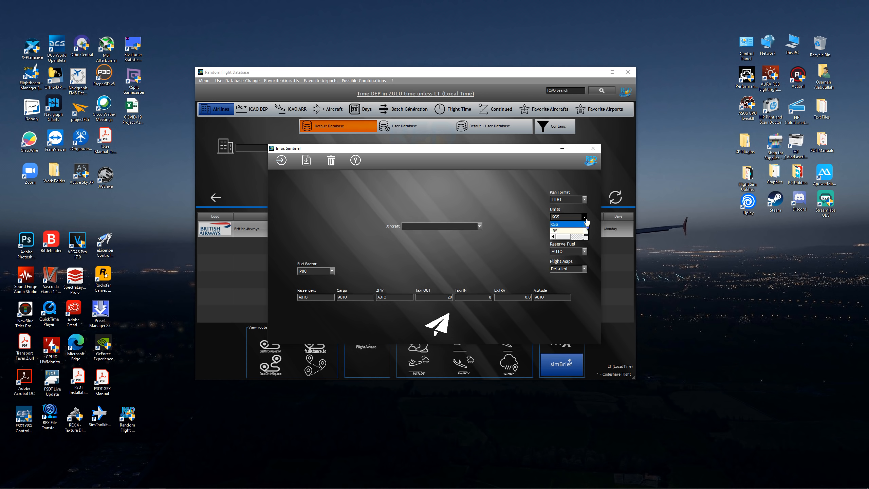
left_click(572, 231)
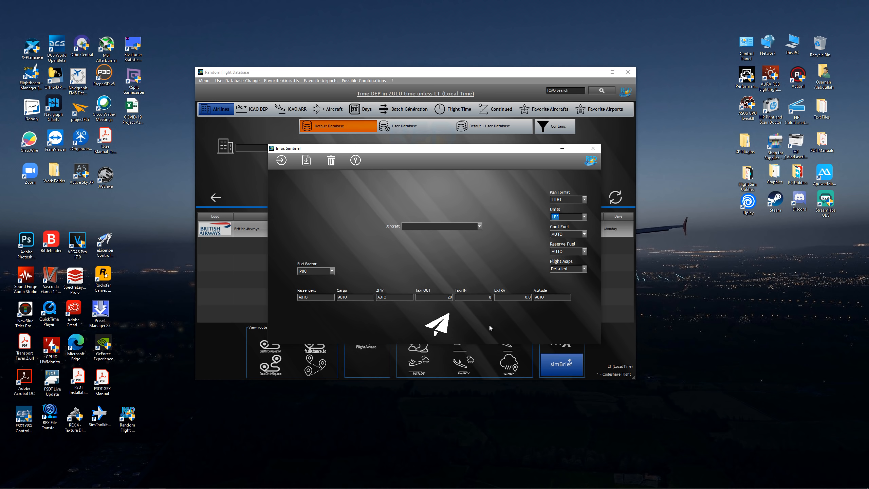
left_click(593, 148)
- Export the British Airways flight to simBrief without entering additional information and bring the dispatch page to the front
left_click(562, 364)
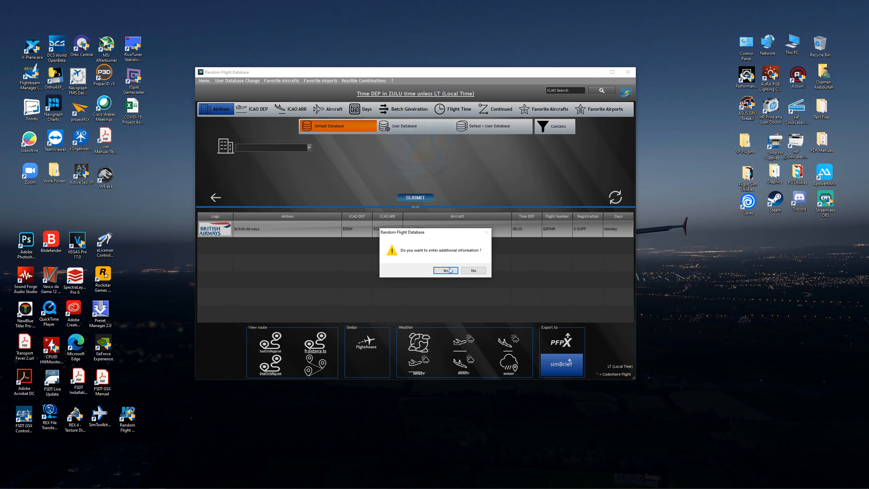
left_click(480, 271)
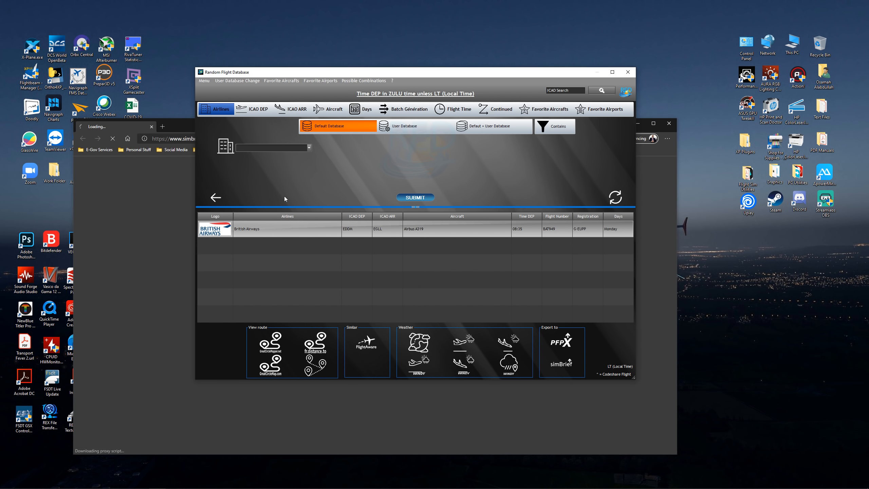
left_click(177, 126)
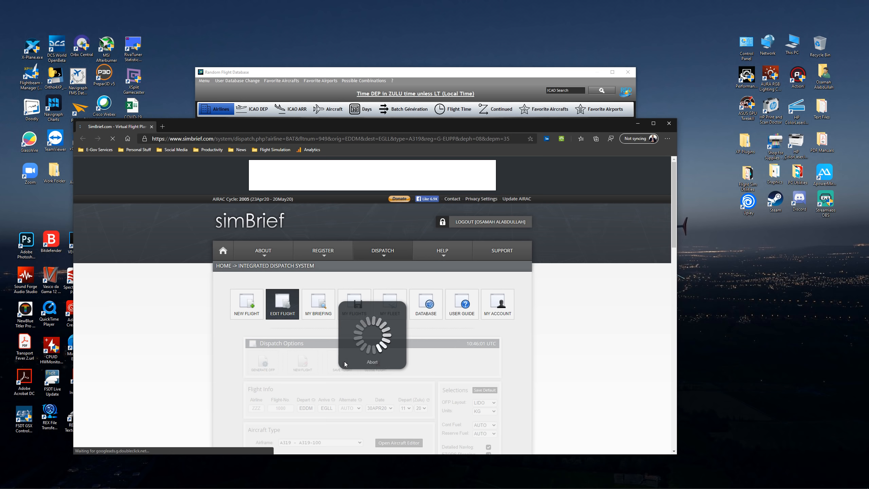
- Review the exported flight's dispatch options, optional entries and route map in simBrief, and return to the flight database
scroll(289, 389, "down", 5)
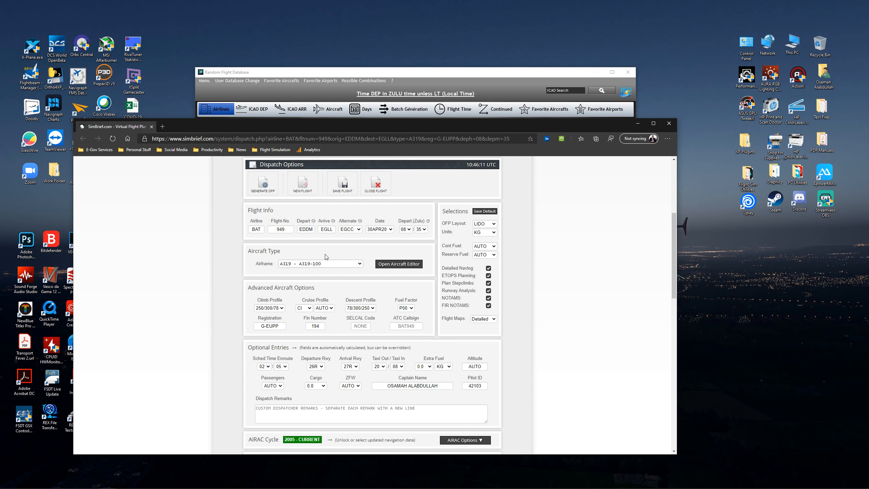
scroll(331, 385, "down", 4)
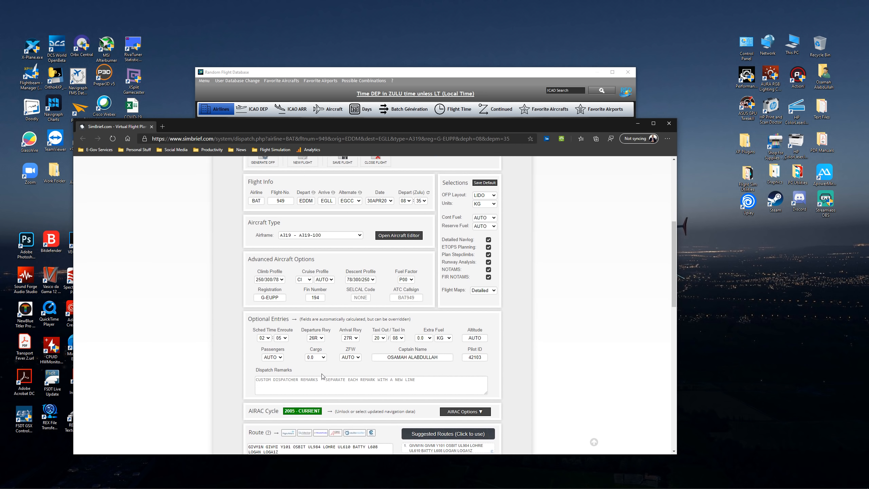
scroll(310, 353, "down", 7)
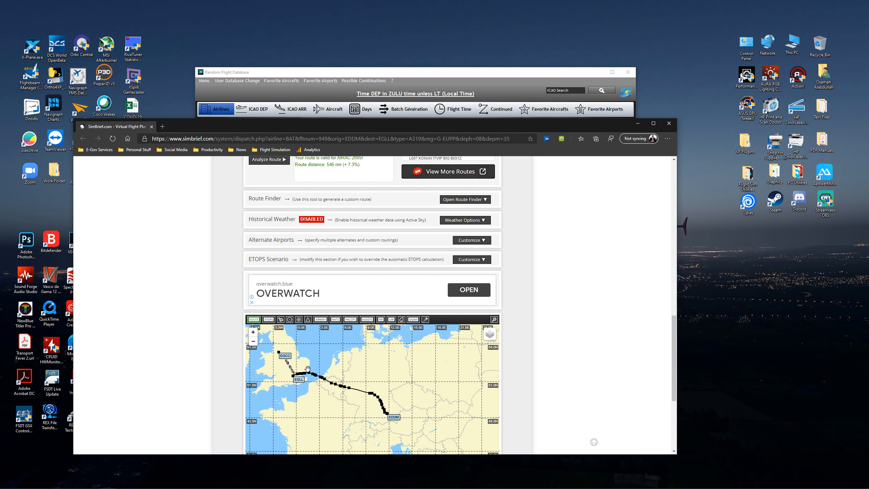
scroll(308, 369, "up", 3)
scroll(211, 403, "up", 5)
scroll(212, 403, "up", 8)
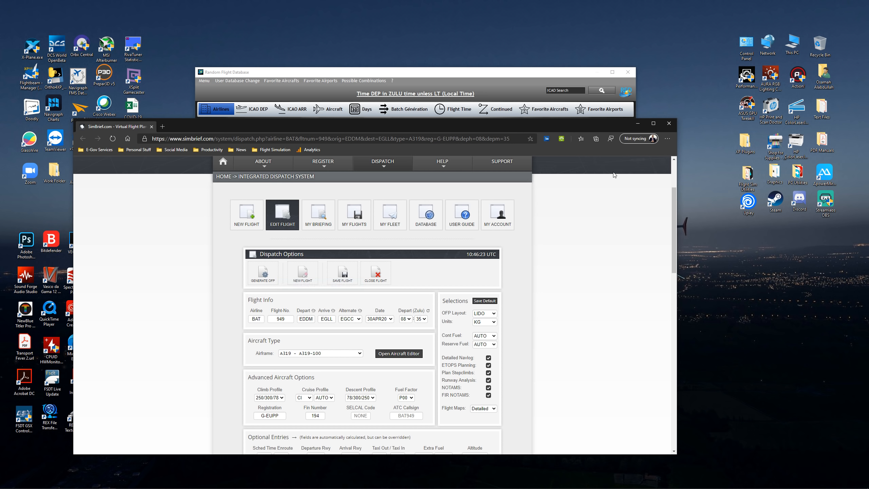
left_click(667, 124)
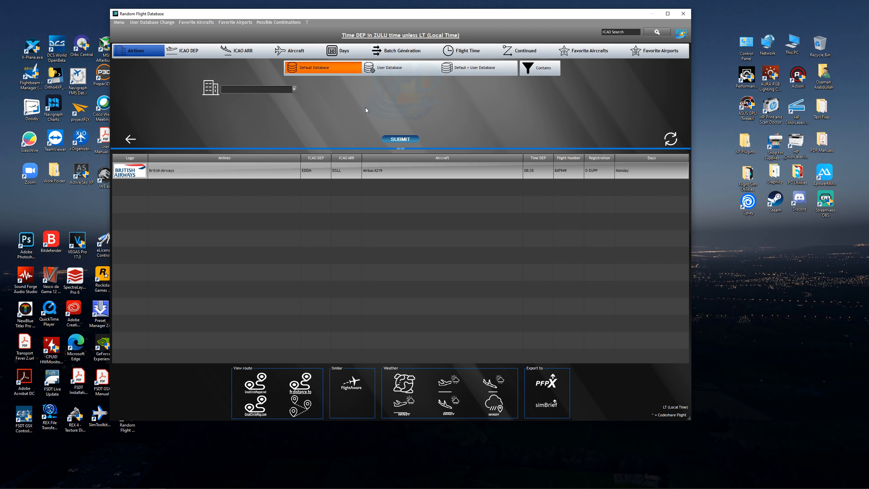
- Switch to the Random Flight Database downloads page in Chrome, open the By Airlines extraction folder and browse its files
left_click(385, 73)
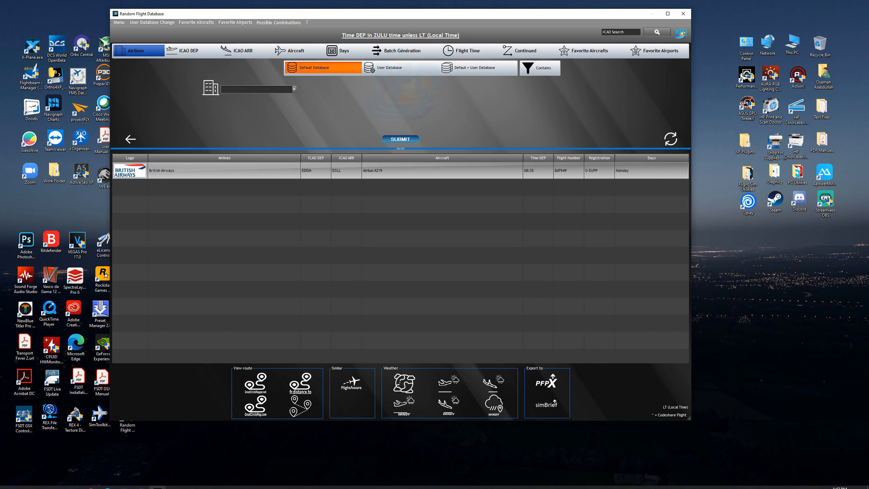
left_click(91, 482)
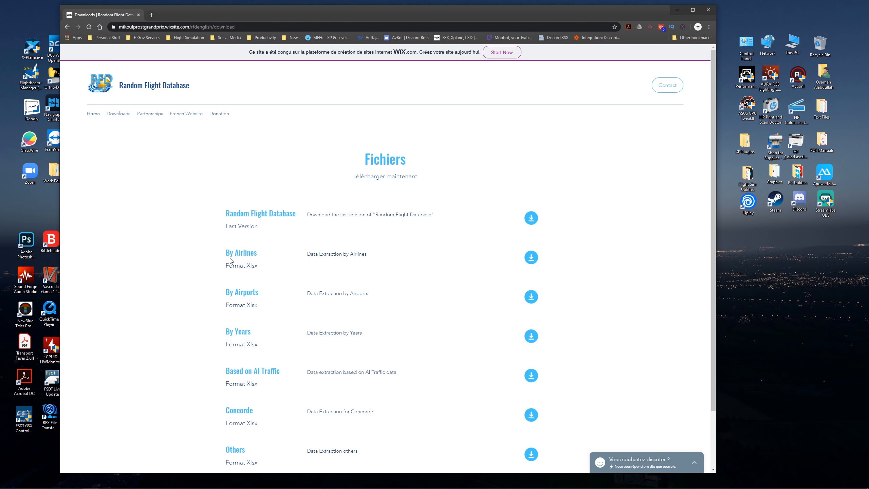
left_click(529, 261)
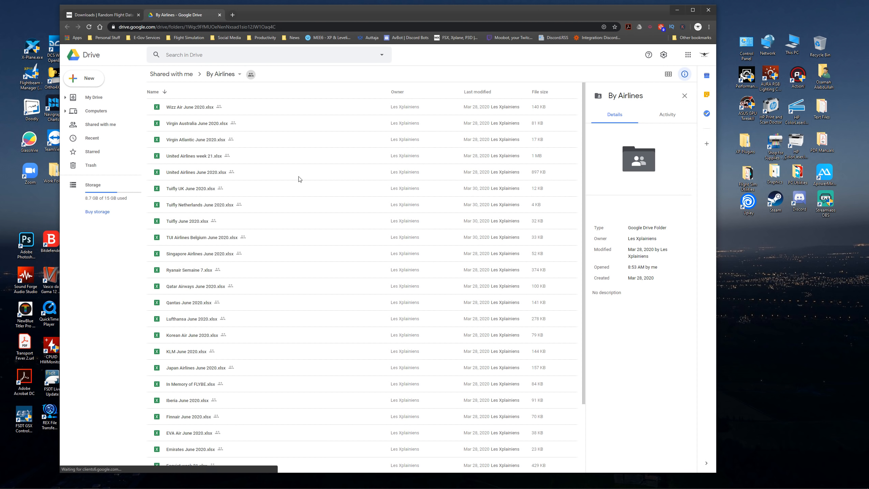
scroll(489, 216, "down", 3)
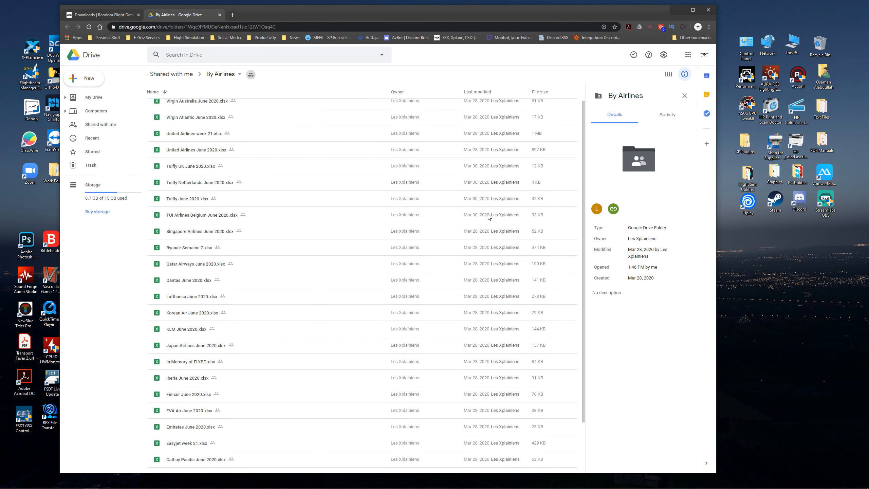
scroll(293, 351, "up", 3)
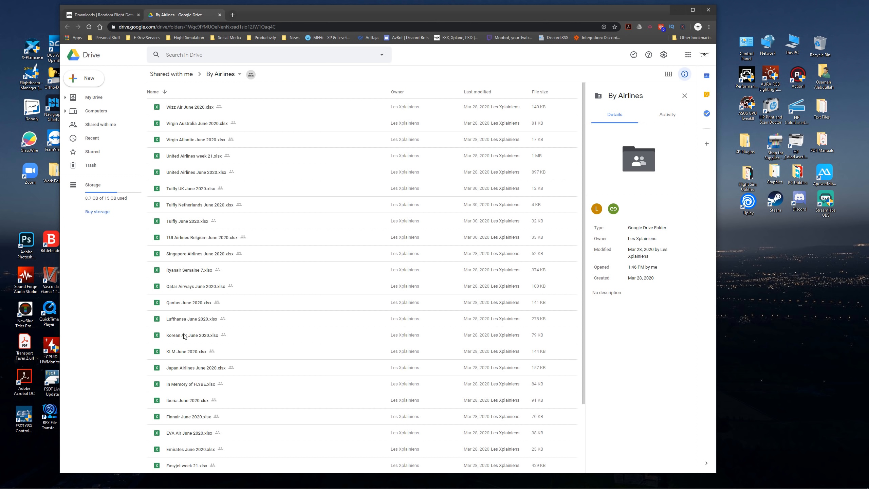
- Download the KLM June 2020.xlsx file from the shared By Airlines folder and put the browser away
right_click(189, 352)
left_click(201, 325)
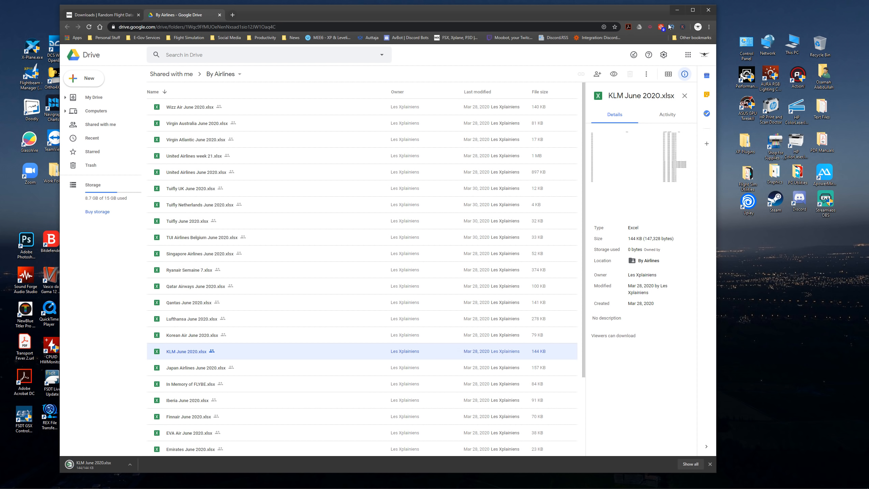
left_click(677, 9)
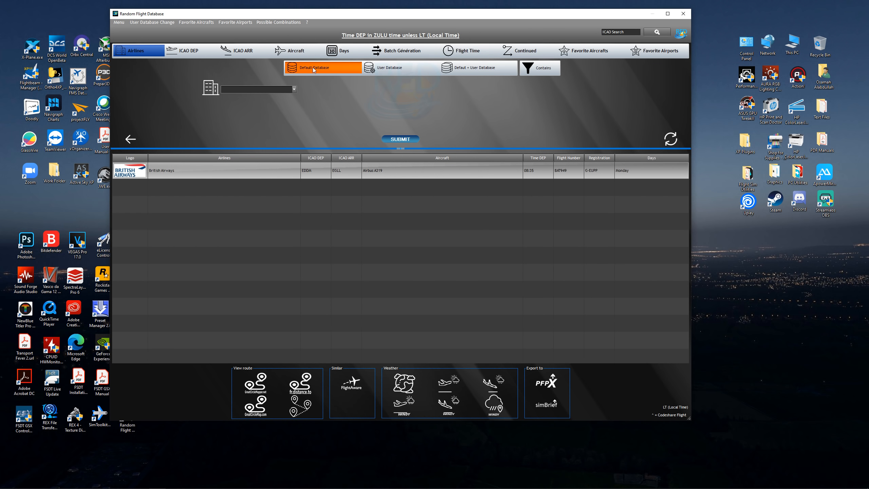
- Return to the main window of Random Flight Database, open the User Base and add a new blank row
left_click(683, 14)
left_click_drag(312, 170, 285, 149)
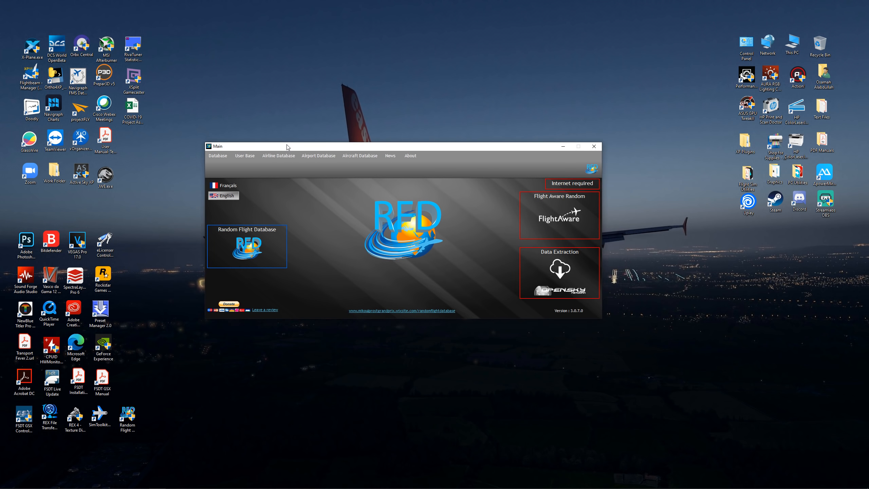
left_click(290, 157)
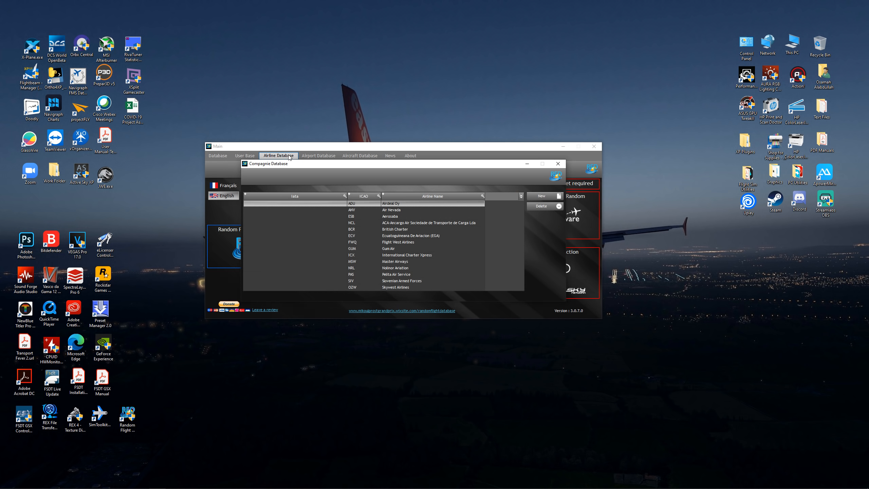
left_click(561, 163)
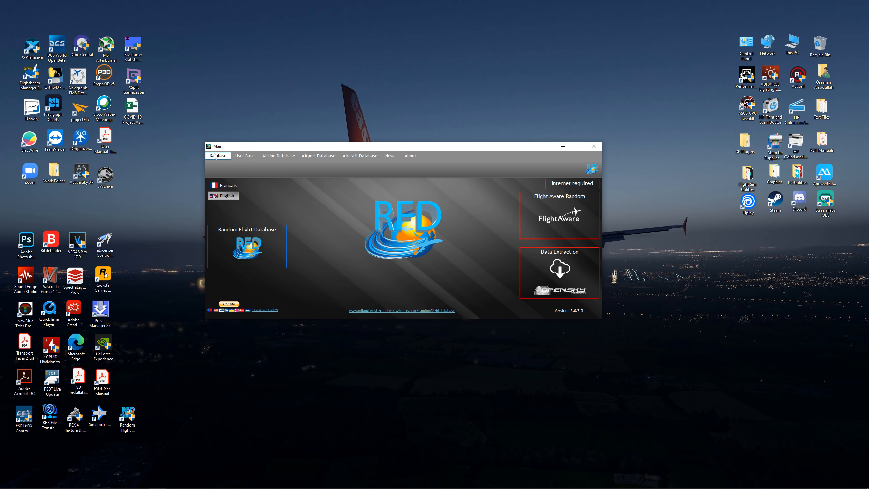
left_click(241, 157)
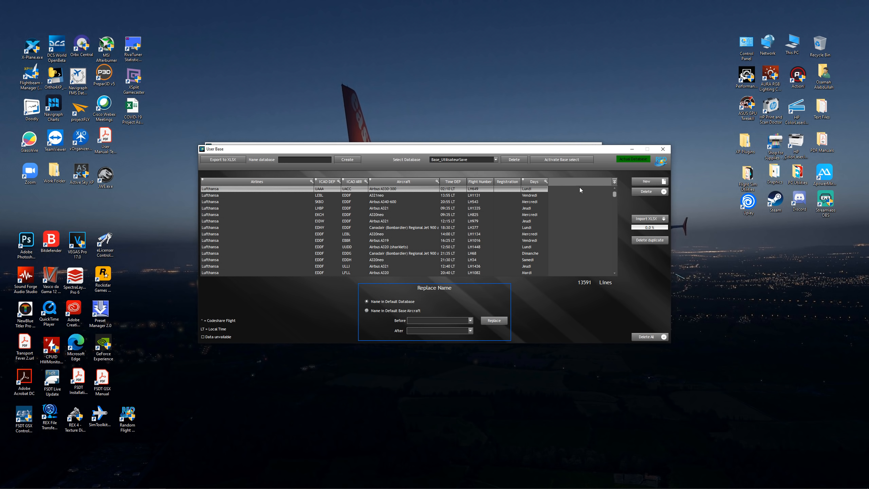
left_click(642, 184)
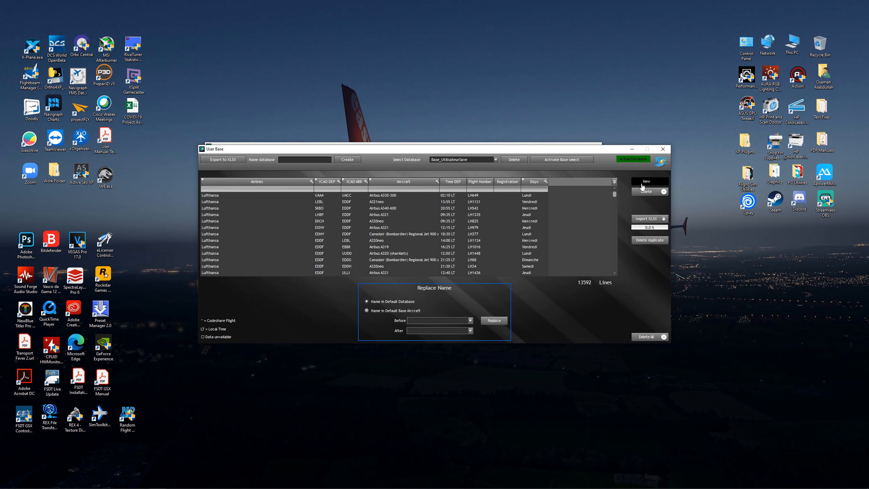
- Import the KLM June 2020.xlsx file from the Downloads folder into the User Base
left_click(647, 220)
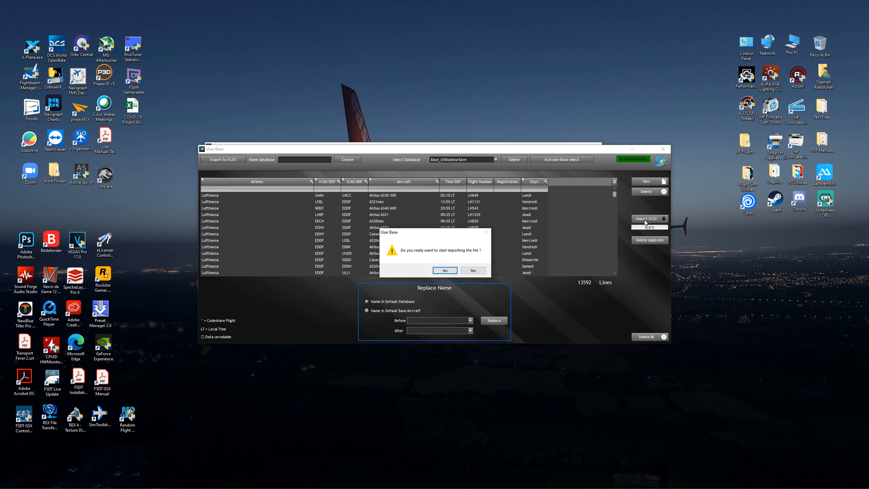
left_click(445, 271)
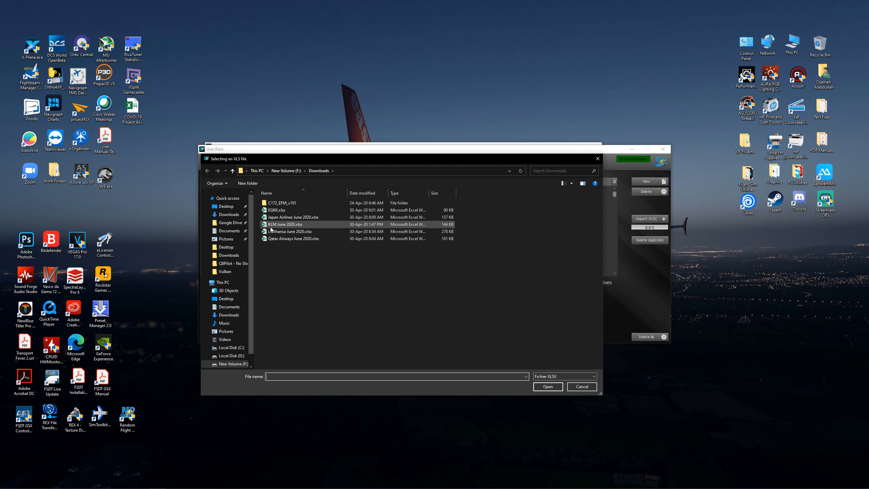
double_click(288, 225)
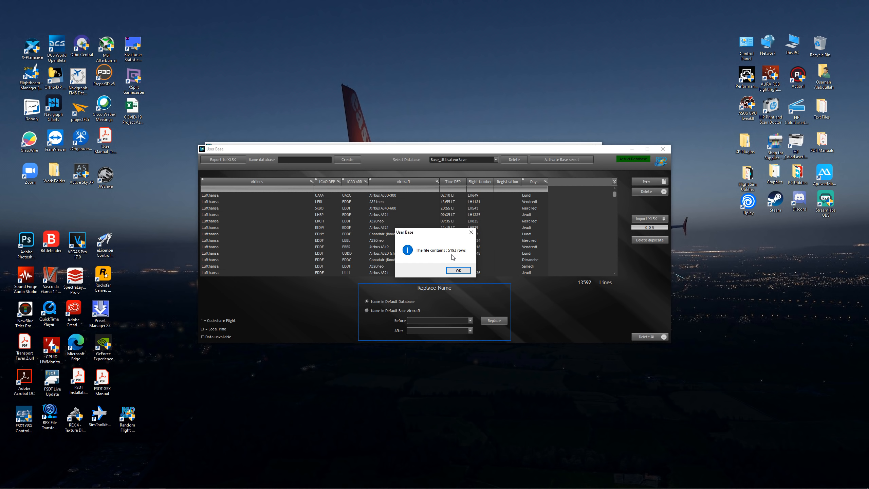
left_click(448, 271)
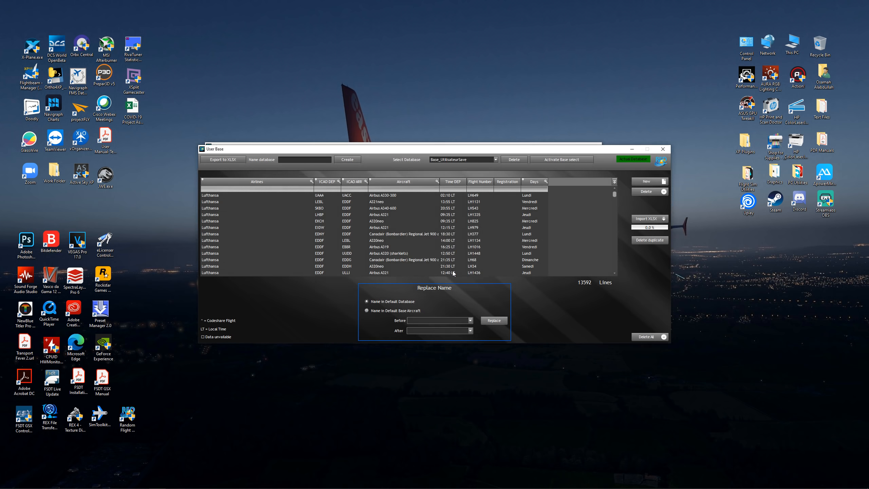
left_click(436, 271)
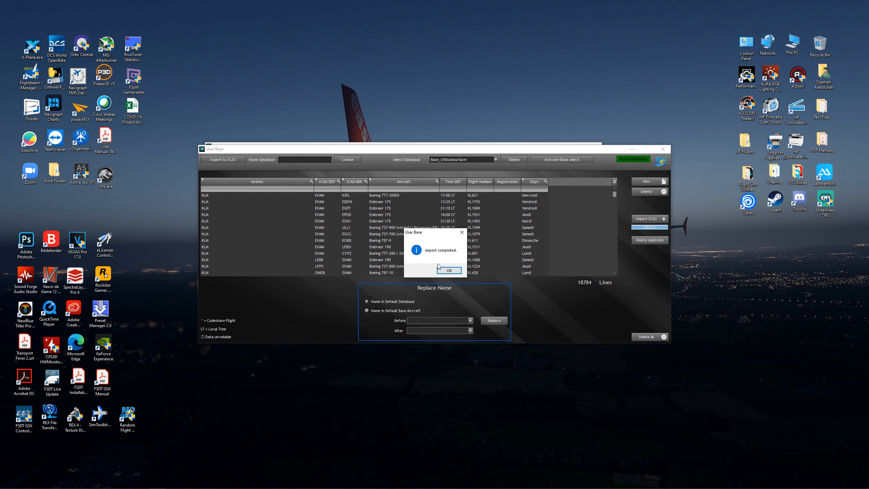
- Delete the duplicate flights from the User Base, finishing the import, and close the User Base window
left_click(449, 271)
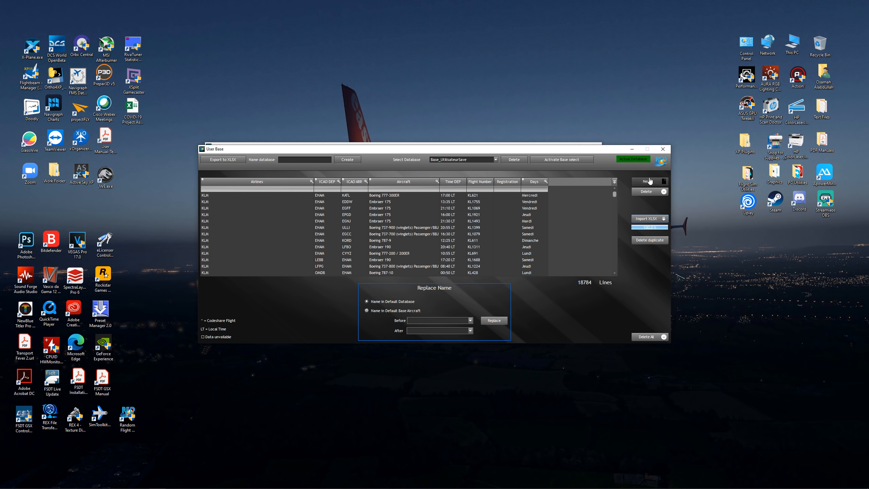
left_click(634, 240)
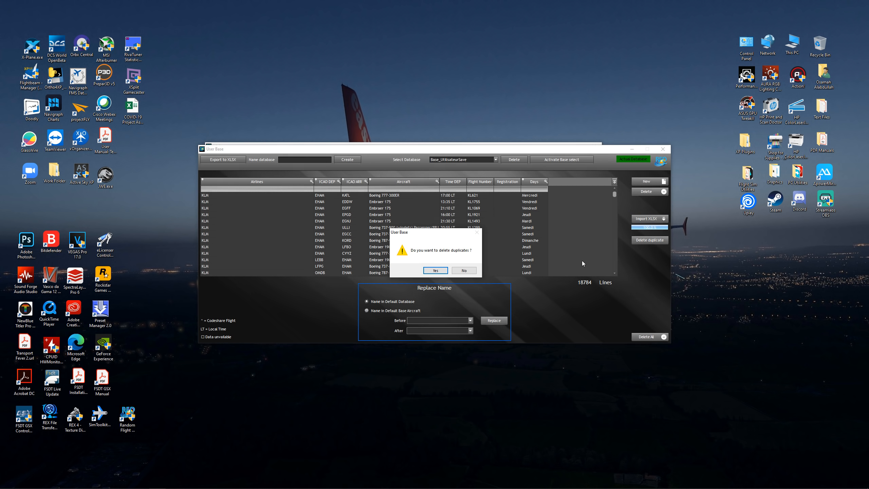
left_click(436, 272)
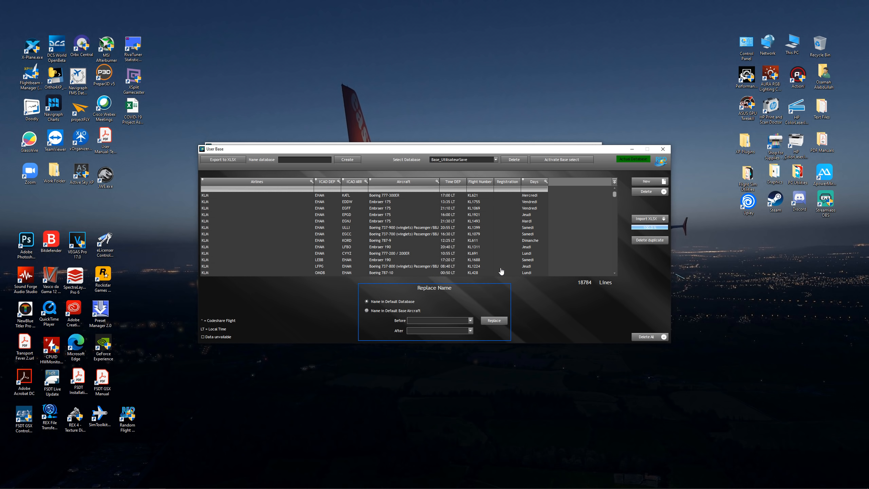
left_click(663, 150)
left_click(290, 203)
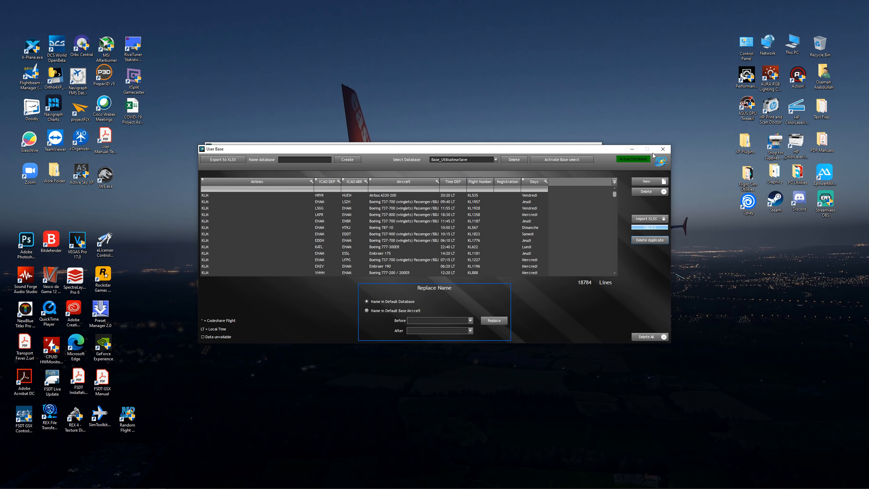
left_click(663, 150)
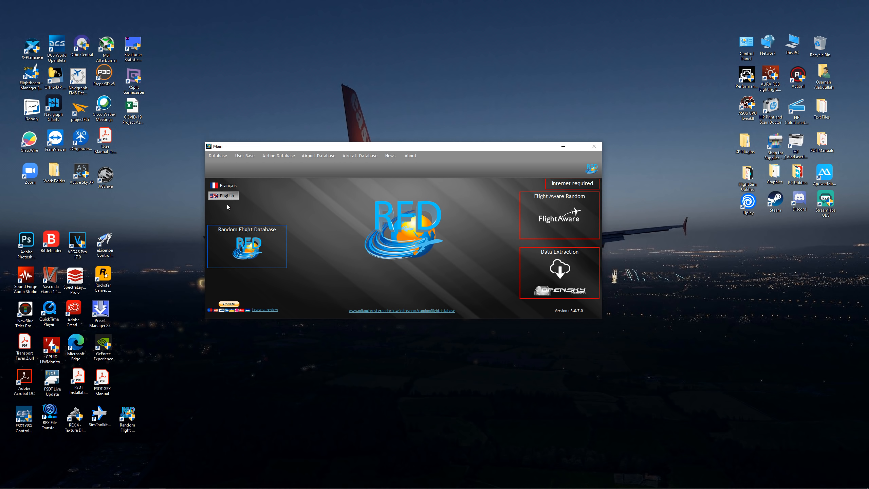
- Open the Random Flight Database generator, select User Database as the flight source and generate a random flight
left_click(247, 246)
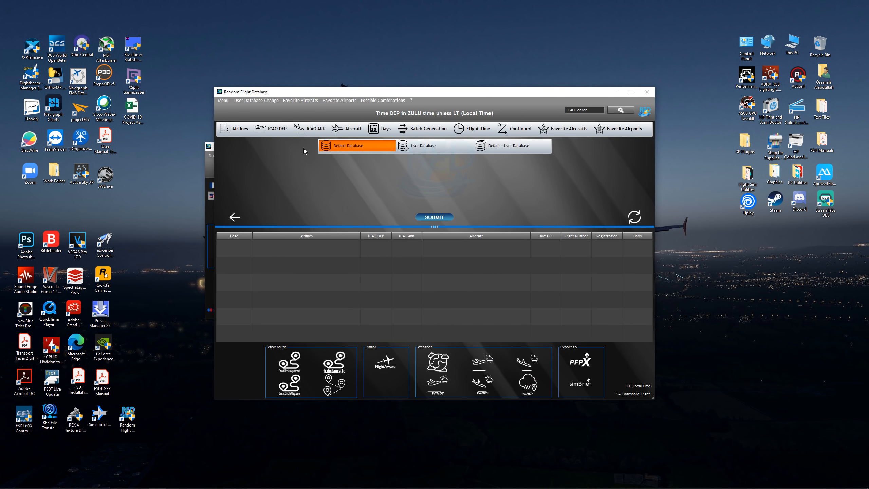
left_click(423, 146)
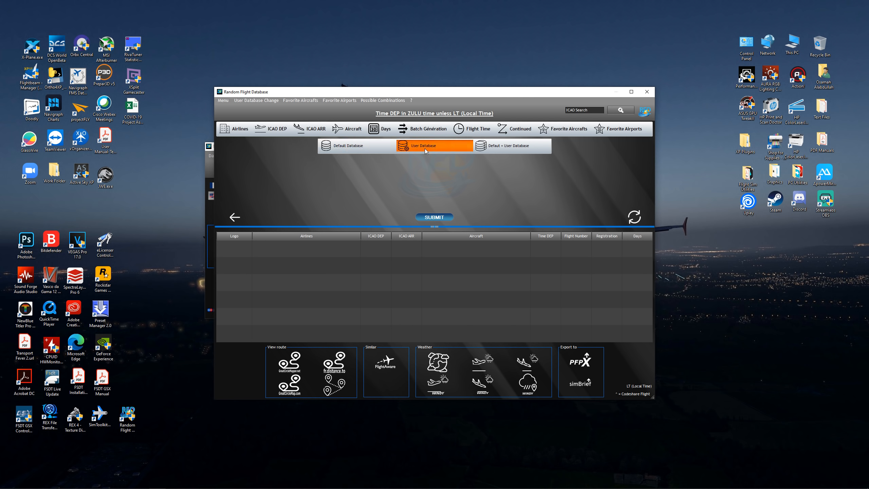
left_click(430, 218)
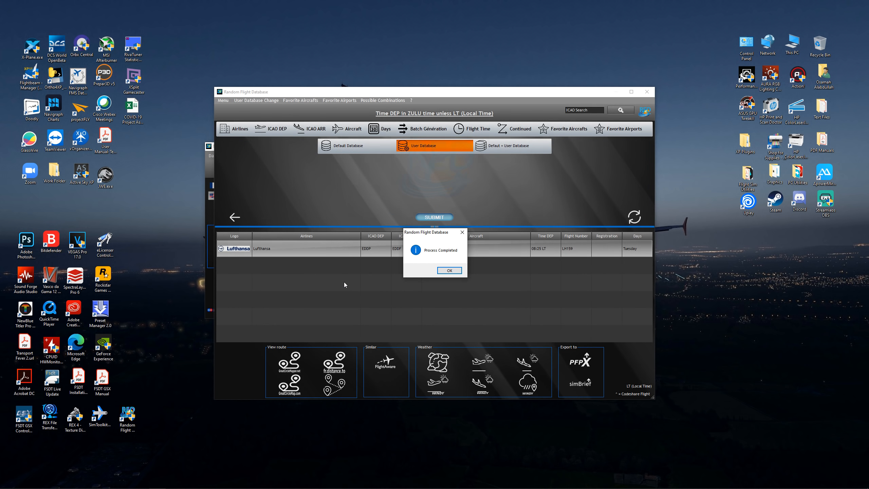
left_click(446, 271)
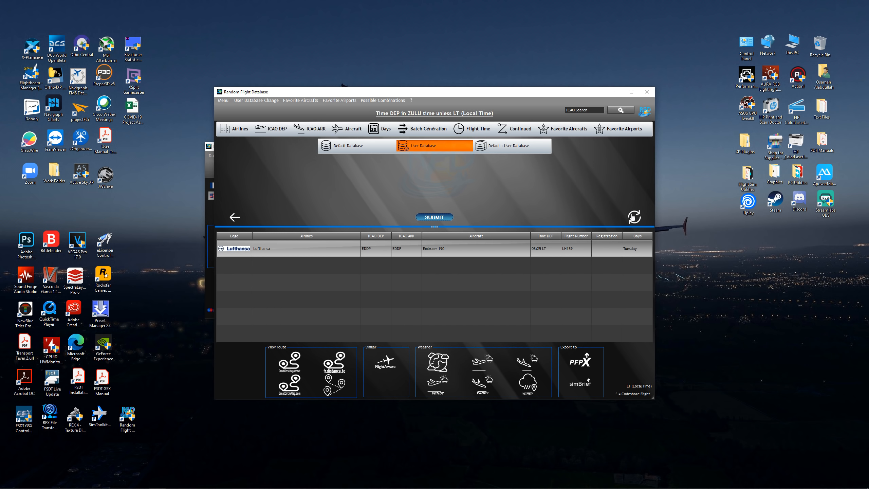
- Generate three more random flights from the User Database, resetting the results before the last one
left_click(429, 219)
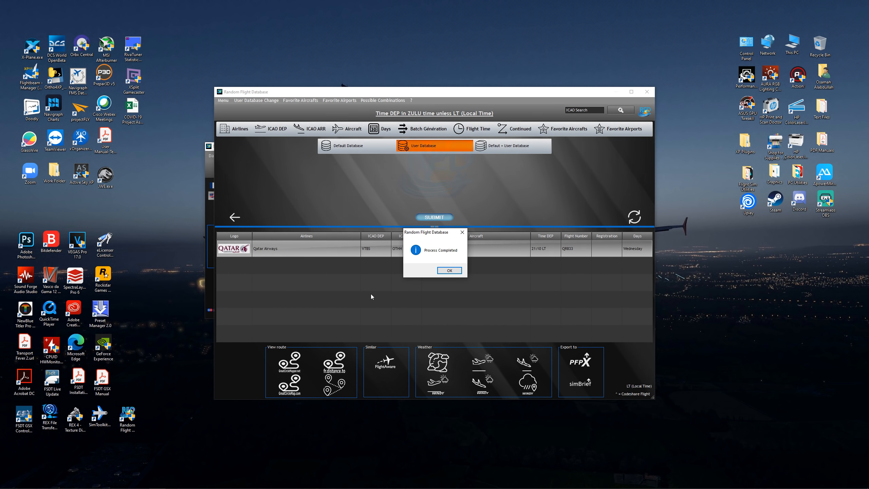
left_click(434, 217)
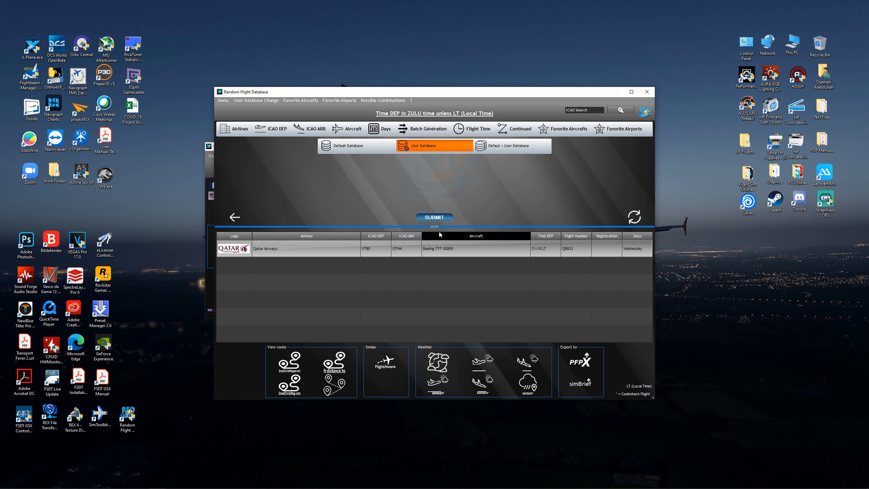
left_click(449, 271)
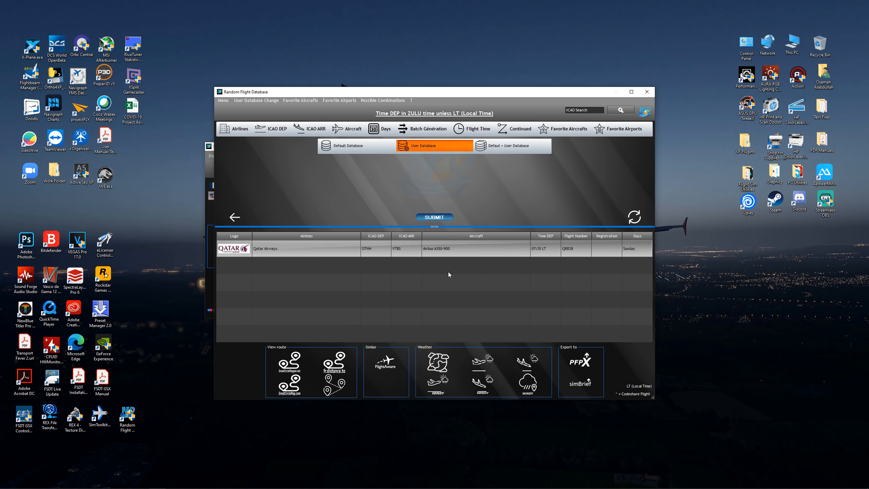
left_click(634, 217)
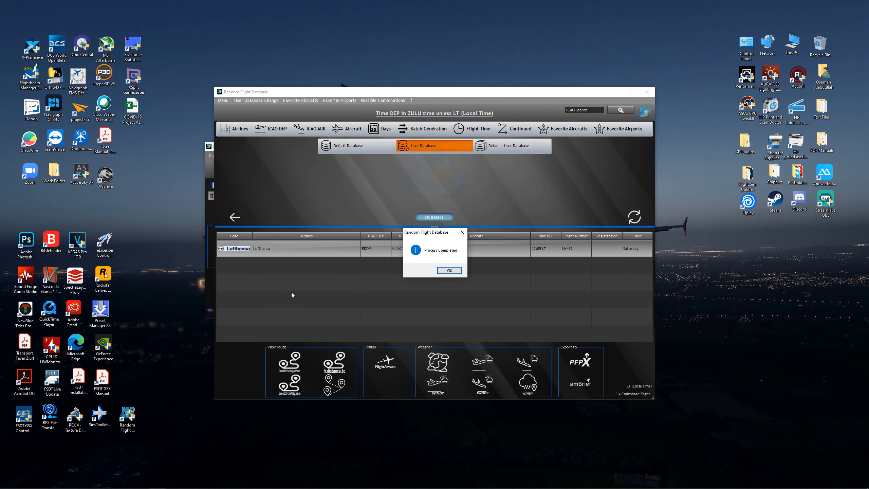
left_click(457, 272)
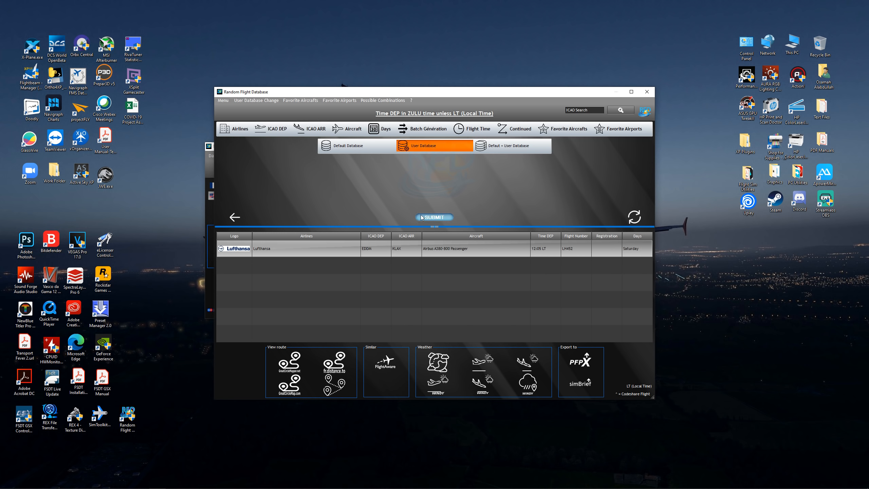
- Clear the flight results, generate a fresh random flight from the User Database and shift the generator window slightly aside
left_click(633, 218)
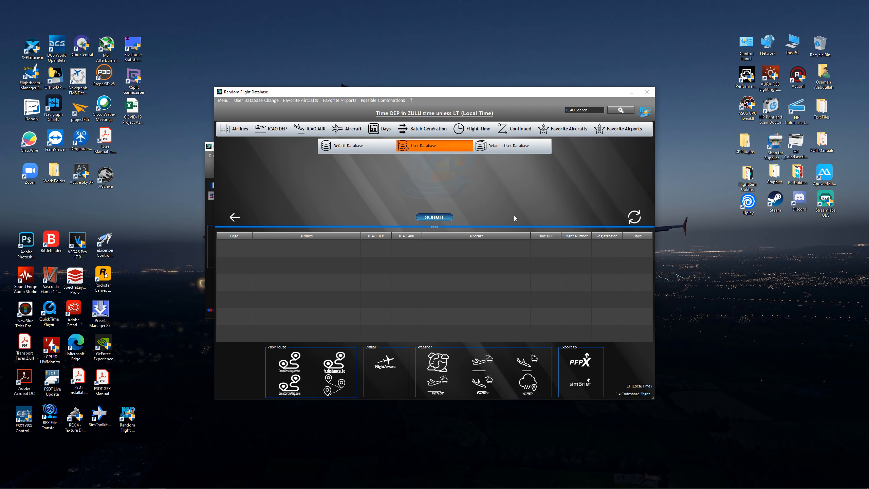
left_click(443, 218)
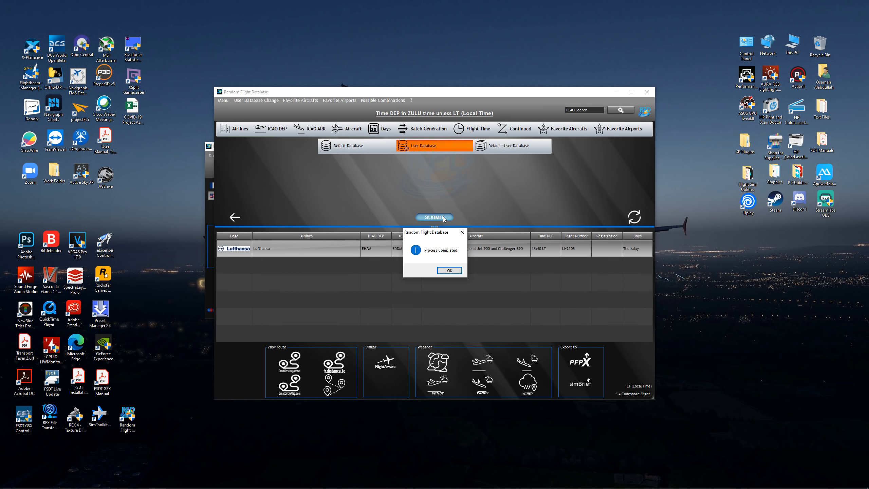
left_click(446, 272)
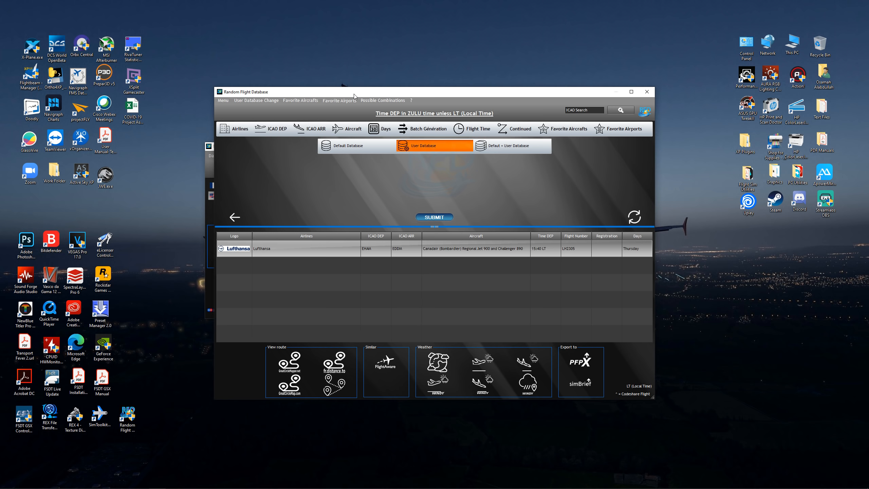
left_click_drag(354, 94, 318, 94)
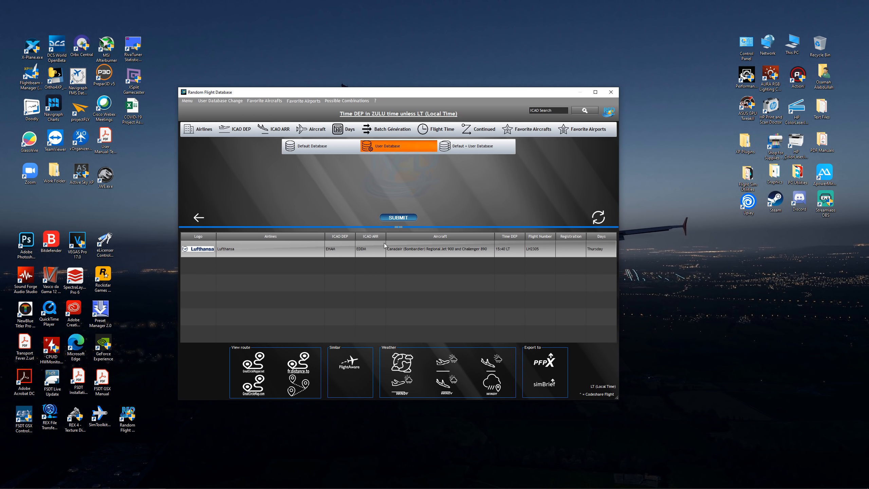